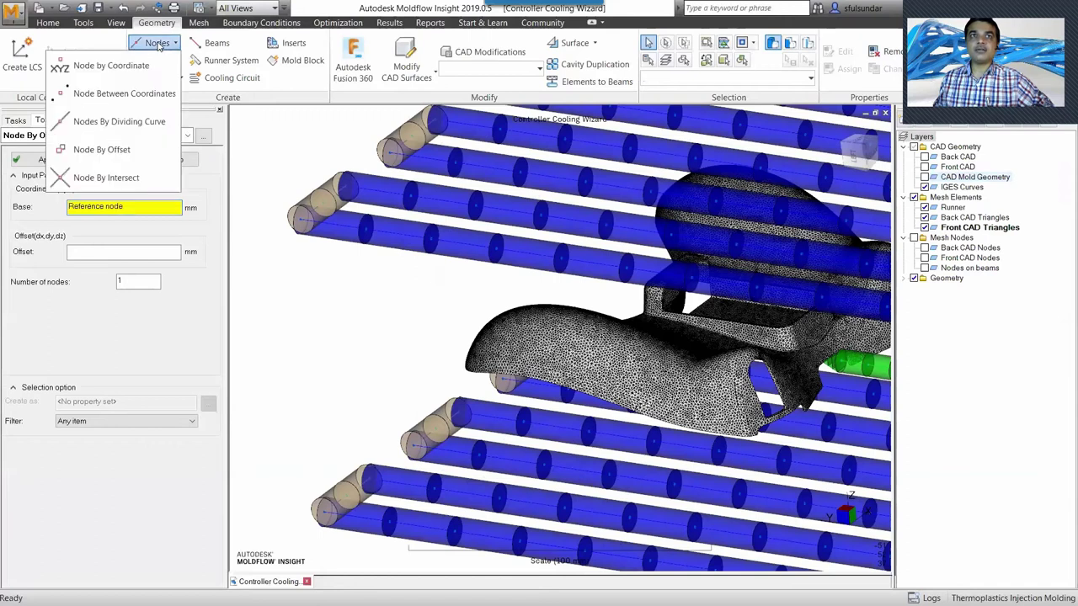
pyautogui.click(137, 68)
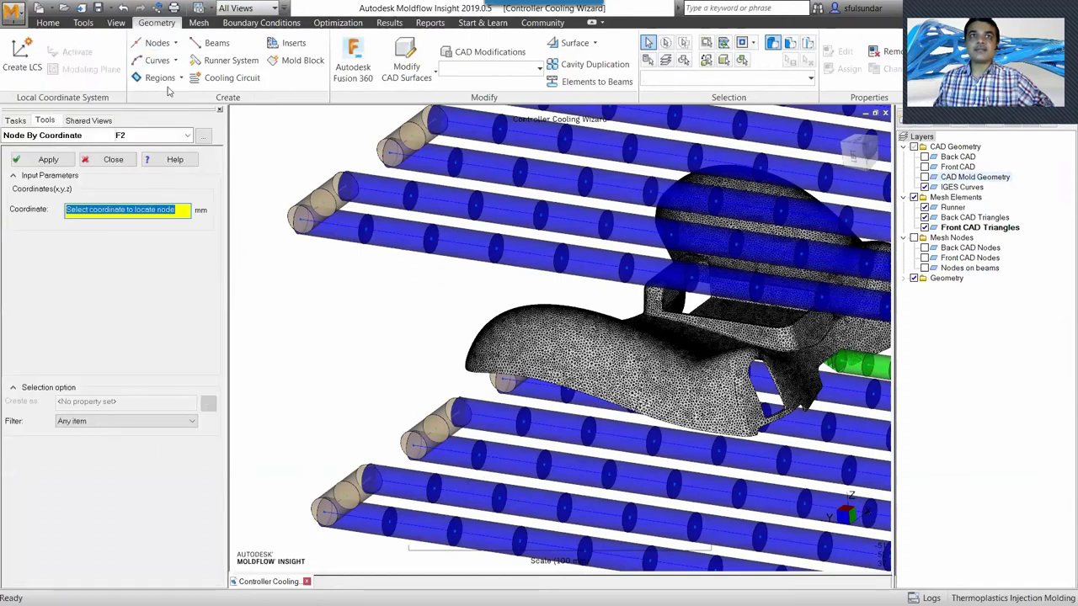
pyautogui.click(156, 43)
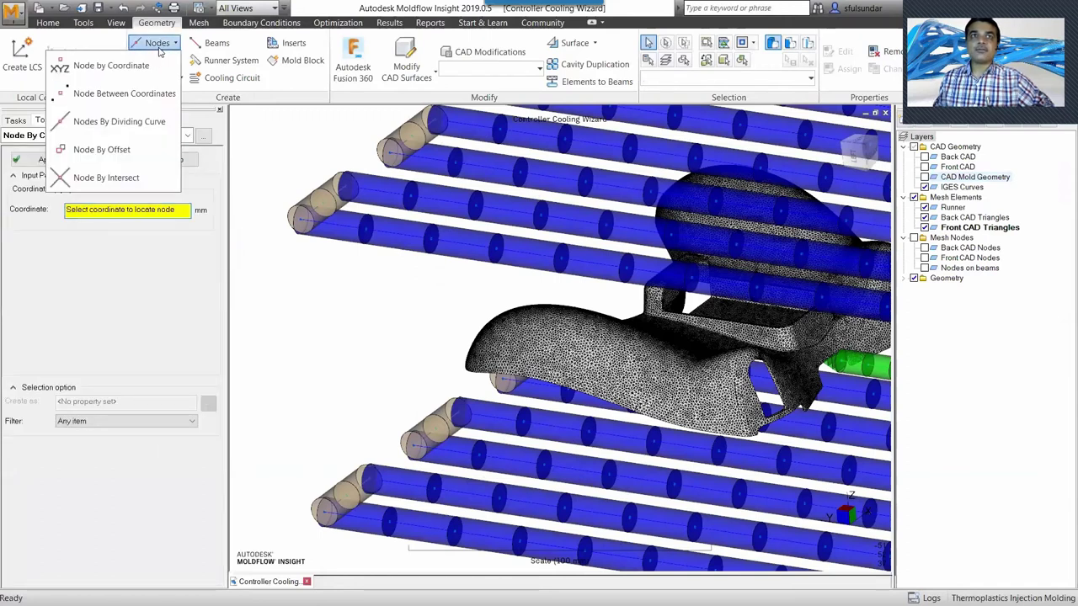
pyautogui.click(147, 95)
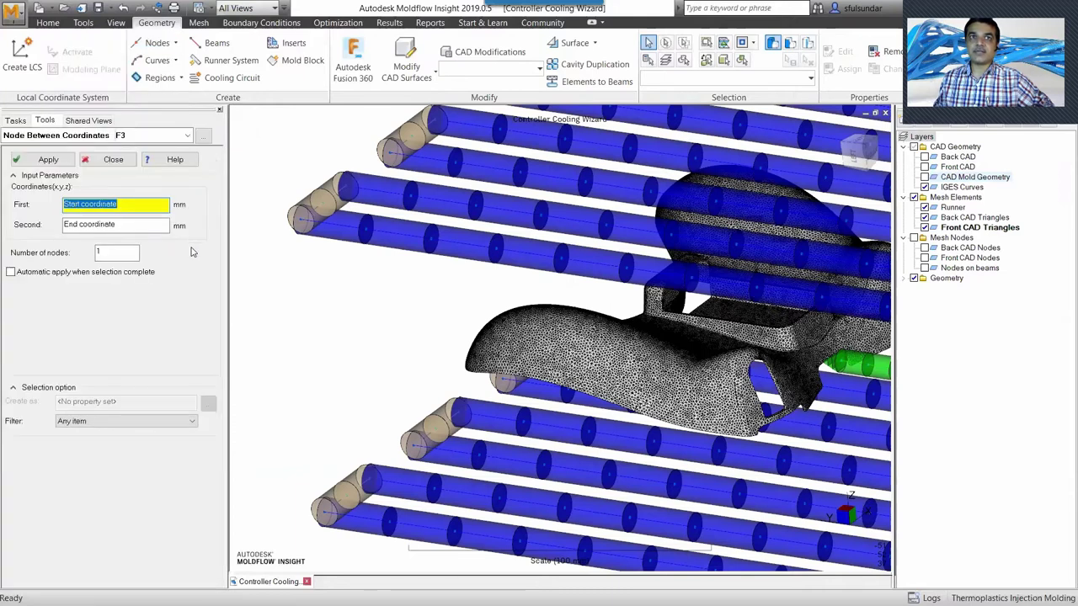
# Step: Create one node offset 0 0 -50 mm from the first upper cooling channel's node at -75 286.04 118.4
pyautogui.click(157, 43)
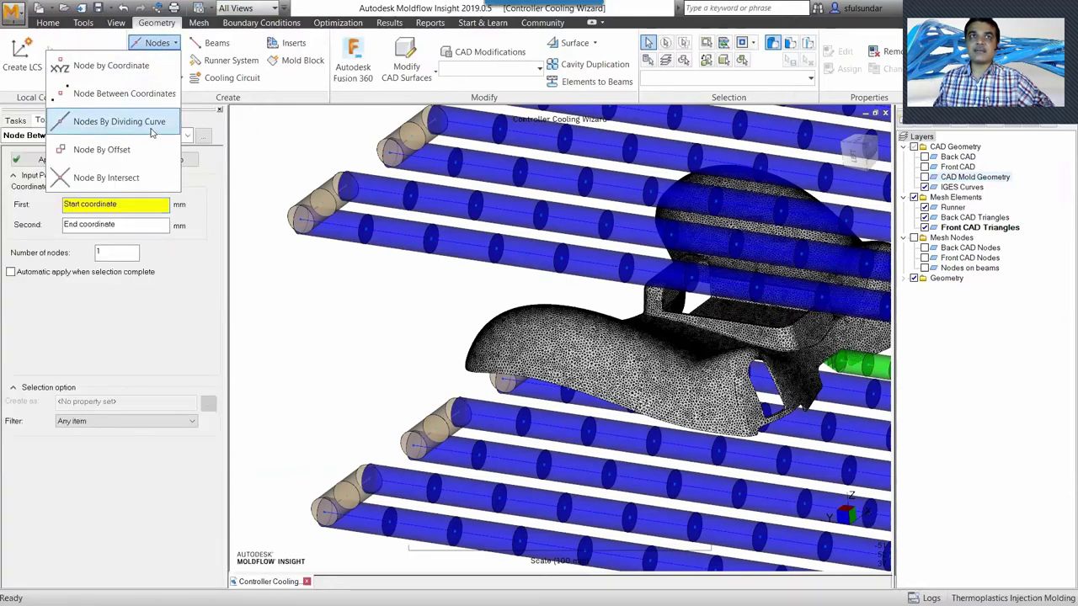
pyautogui.click(142, 155)
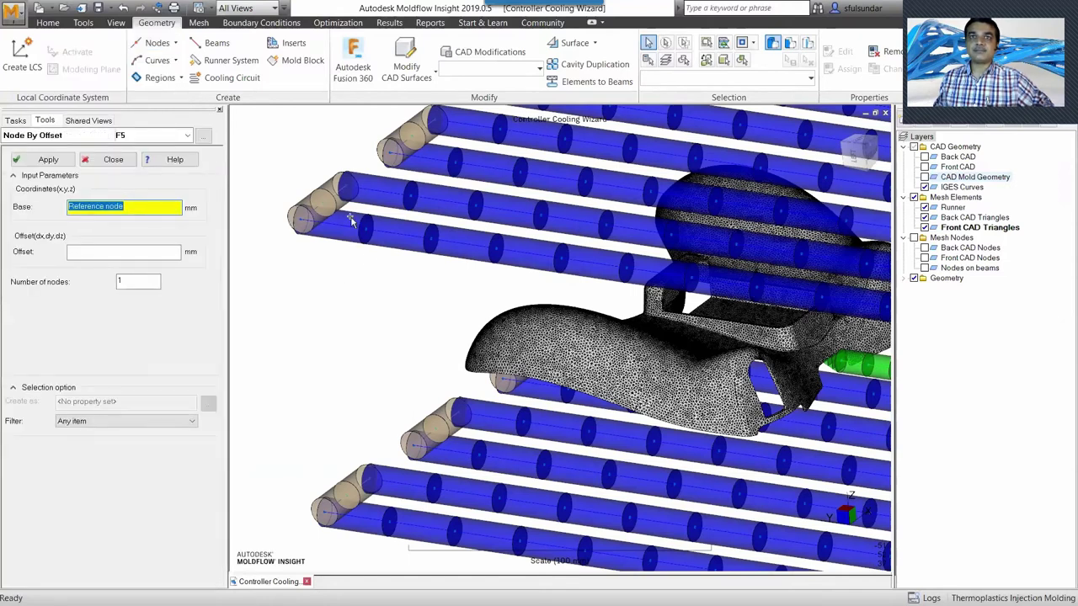
pyautogui.click(371, 239)
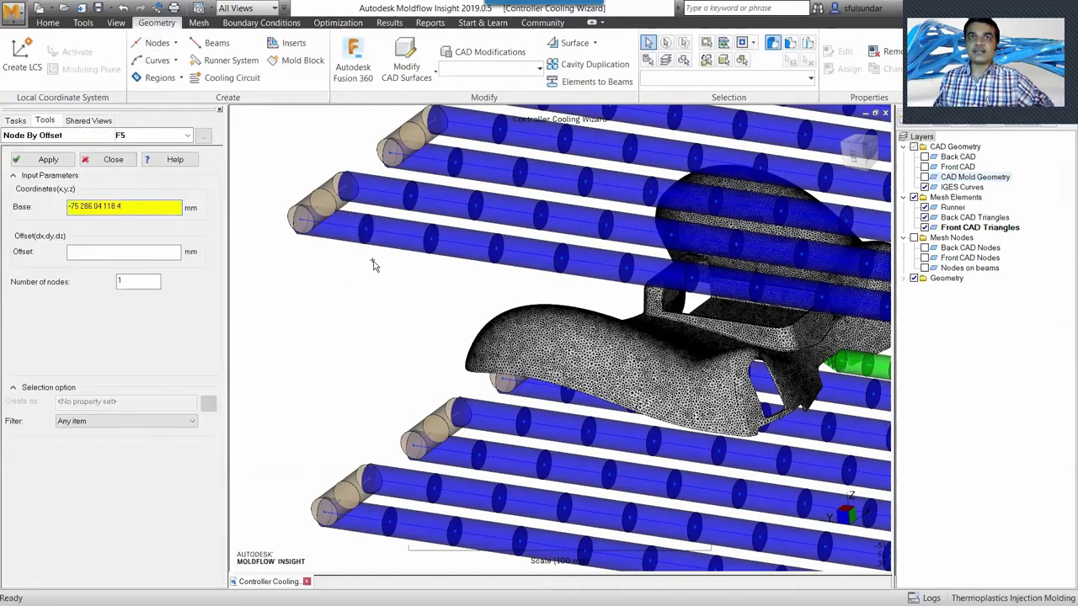
pyautogui.click(95, 253)
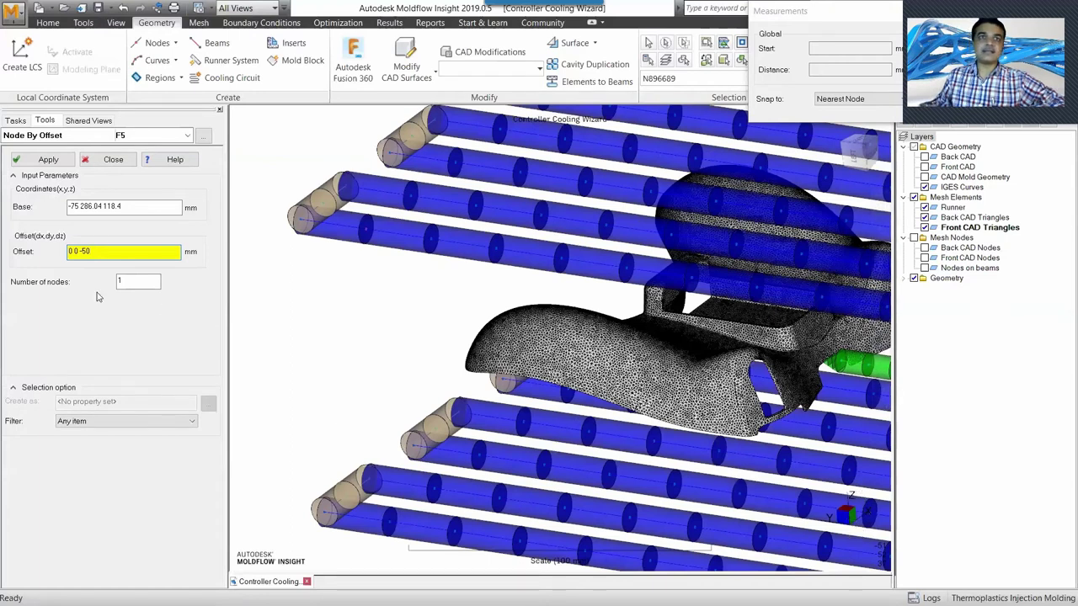
pyautogui.click(46, 159)
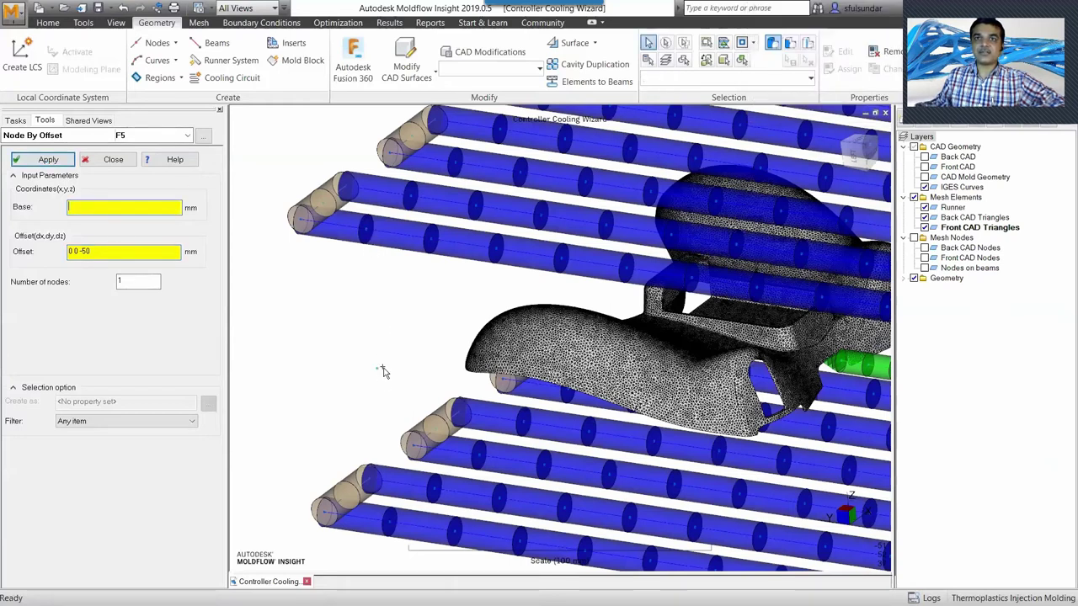
pyautogui.click(157, 42)
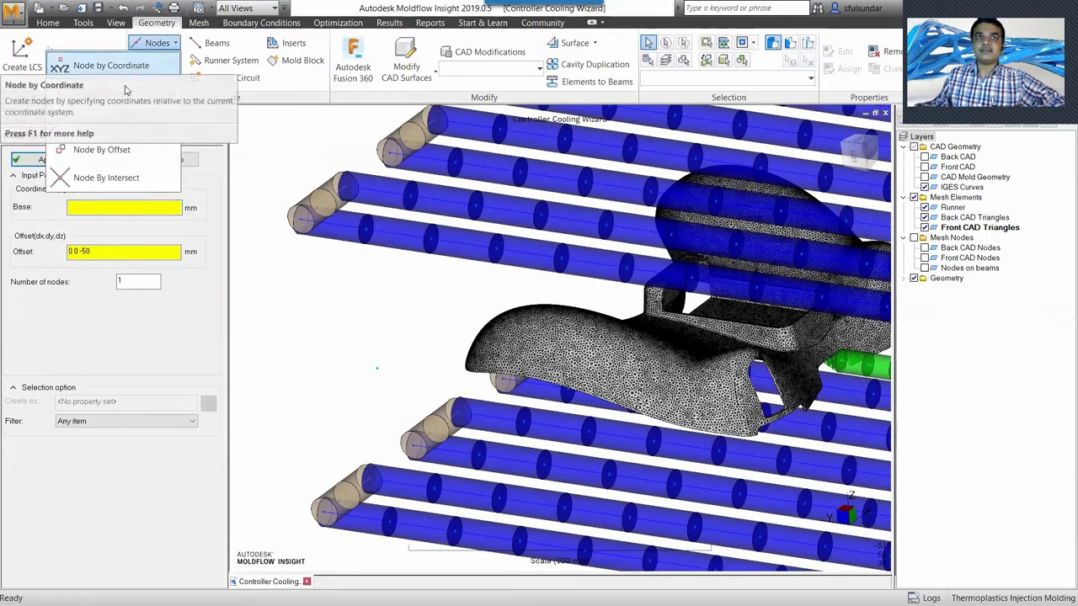
pyautogui.click(122, 88)
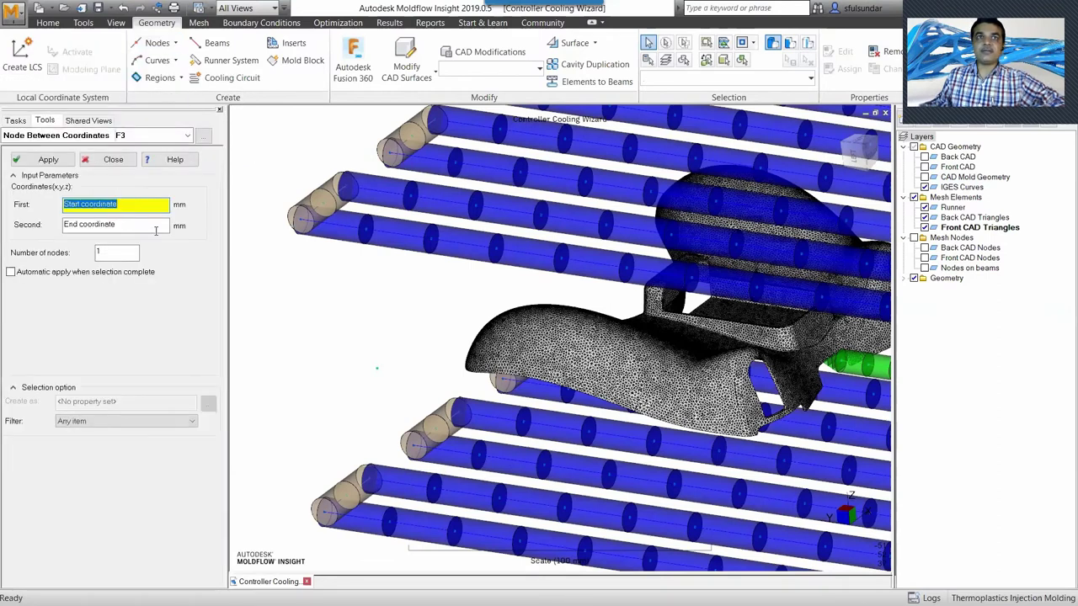
pyautogui.click(157, 42)
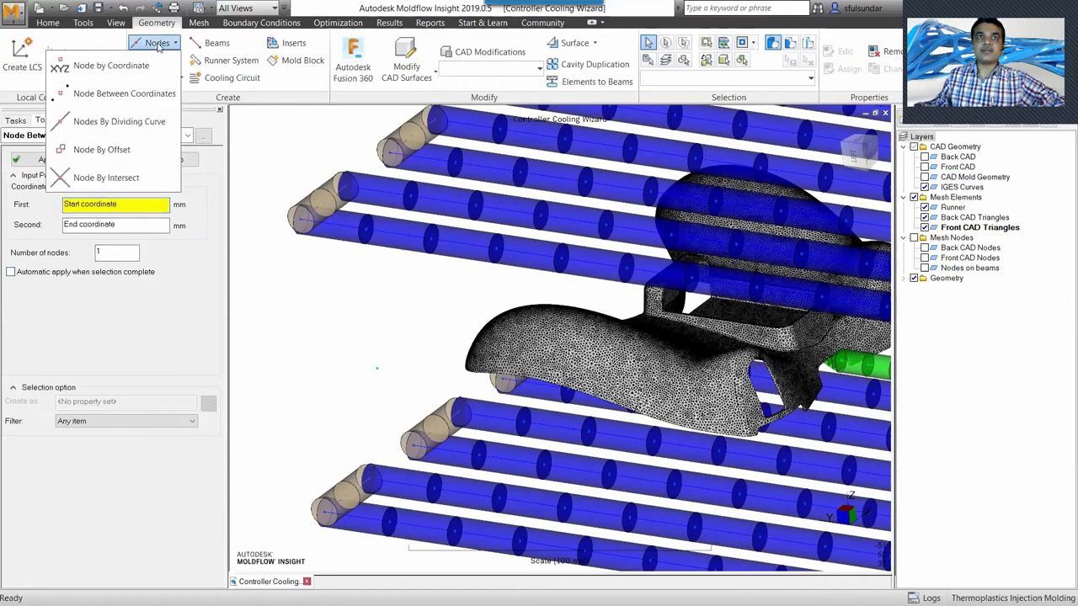
pyautogui.click(135, 68)
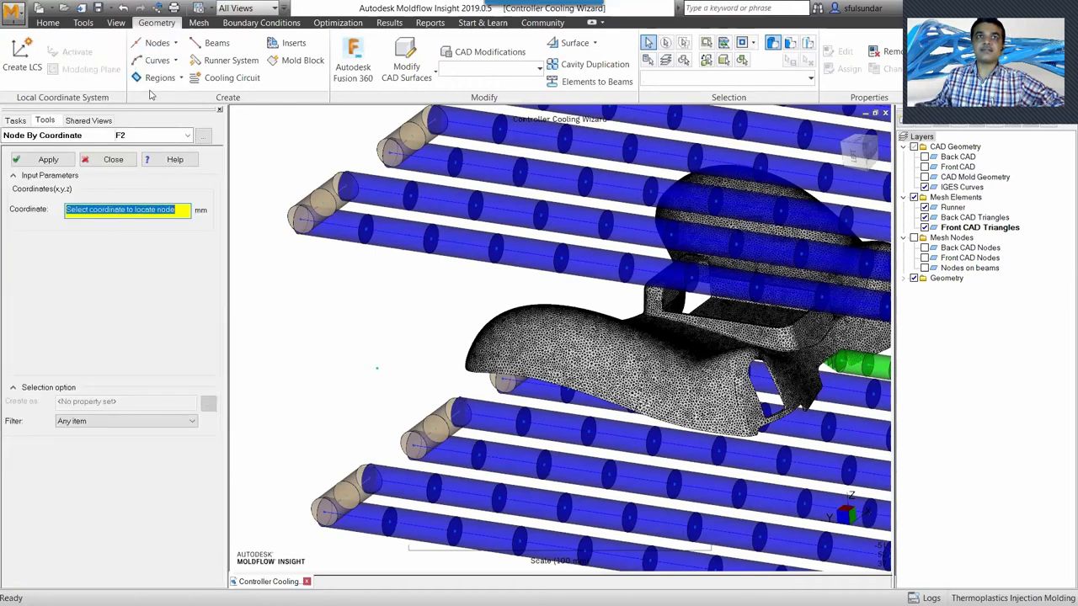
pyautogui.click(167, 44)
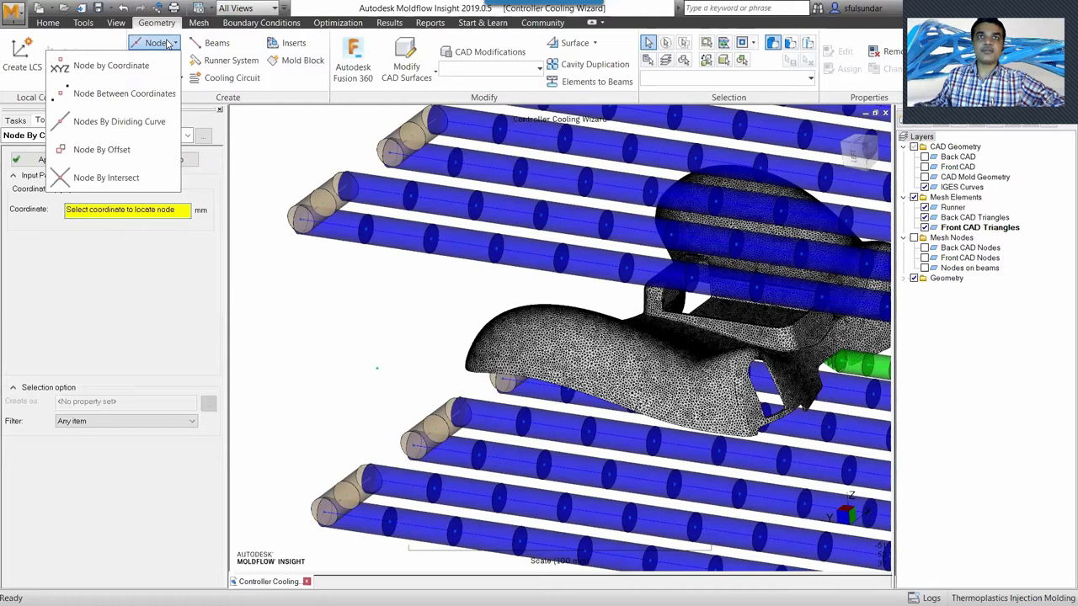
pyautogui.click(167, 44)
# Step: Define a line from the channel node at -75 286.04 118.4 to the offset node at -75 286.04 68.4
pyautogui.click(167, 60)
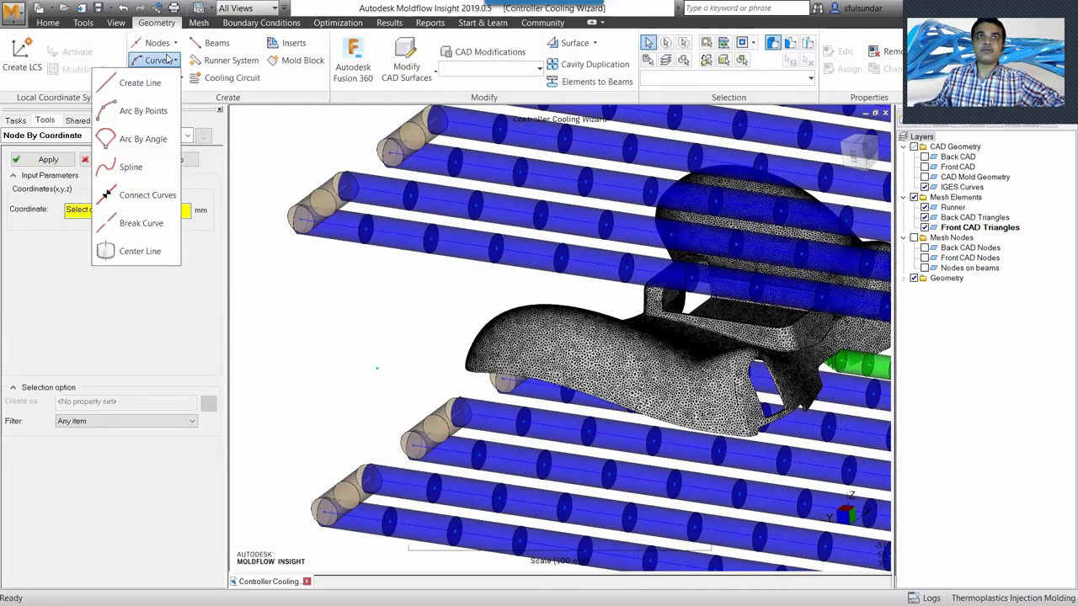
pyautogui.click(134, 82)
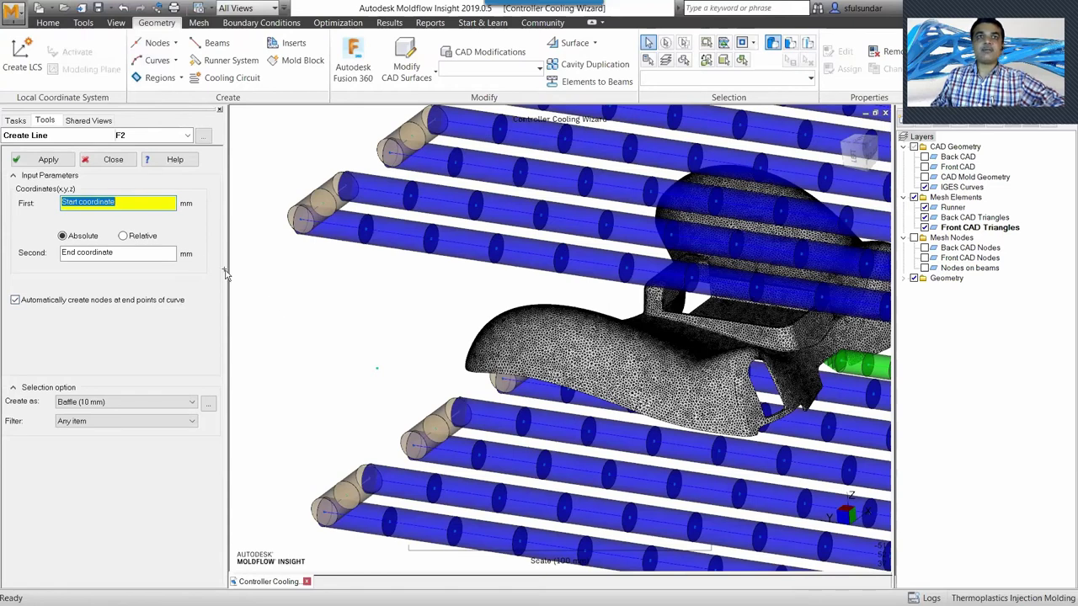
pyautogui.click(135, 241)
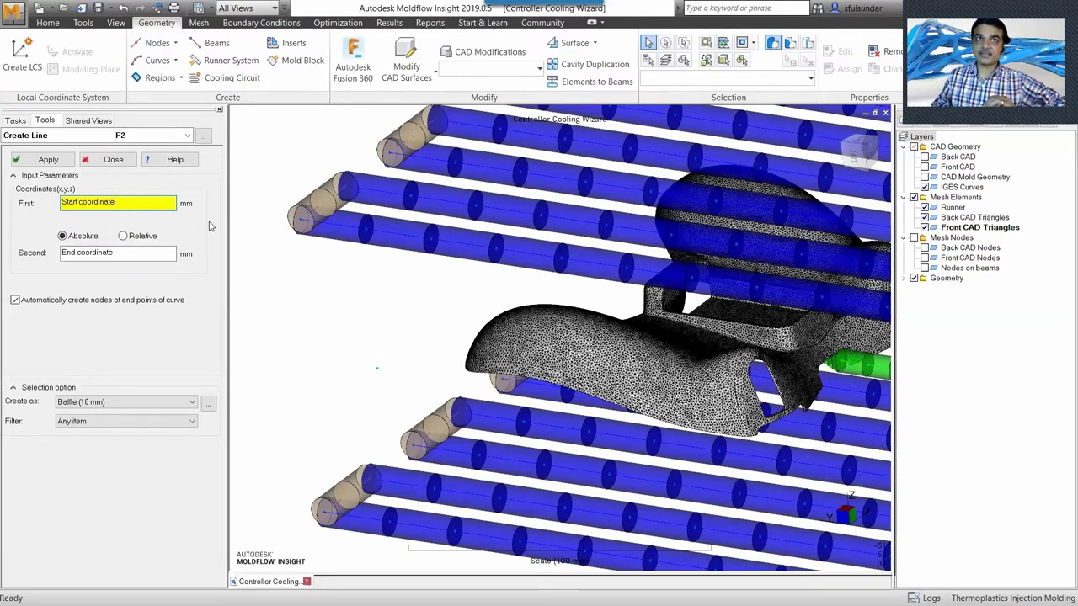
pyautogui.click(289, 392)
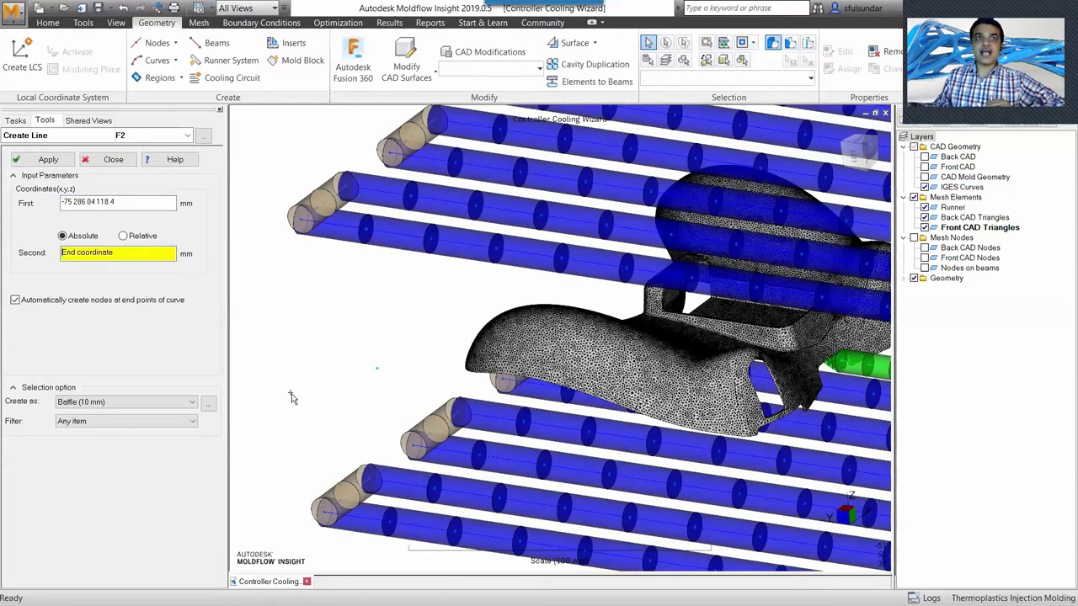
pyautogui.click(376, 368)
# Step: Set the line's property to the system Channel (10 mm) and create the line
pyautogui.click(120, 404)
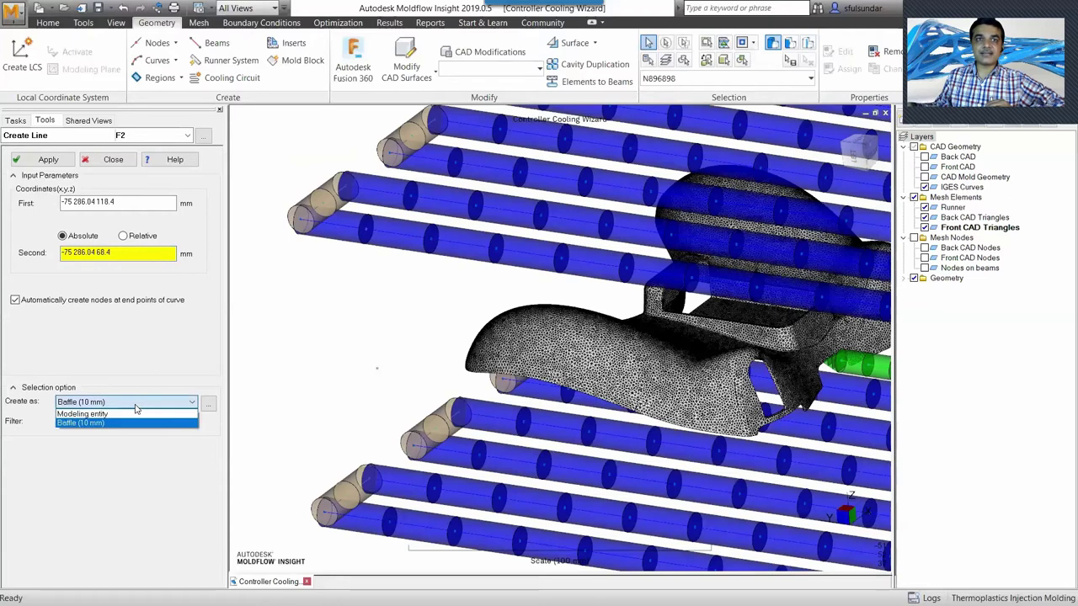
pyautogui.click(193, 404)
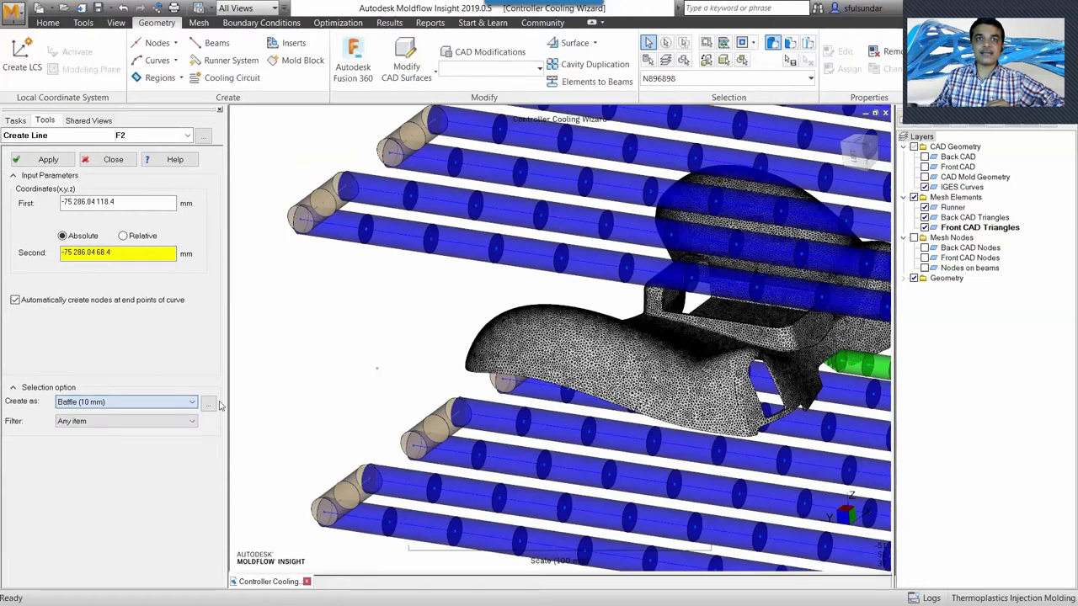
pyautogui.click(209, 403)
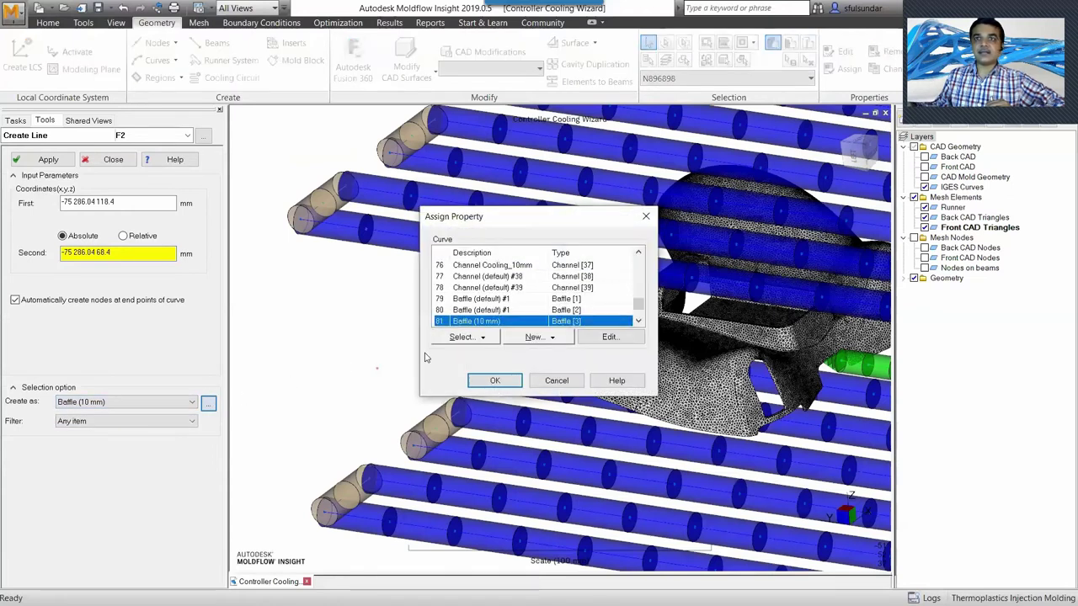
pyautogui.click(482, 337)
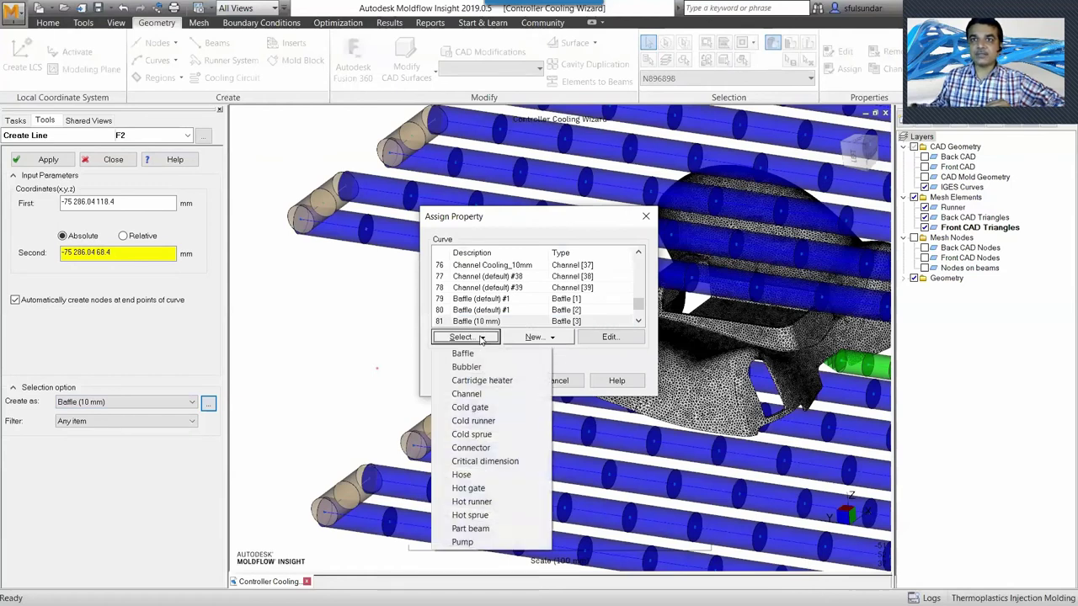
pyautogui.click(466, 394)
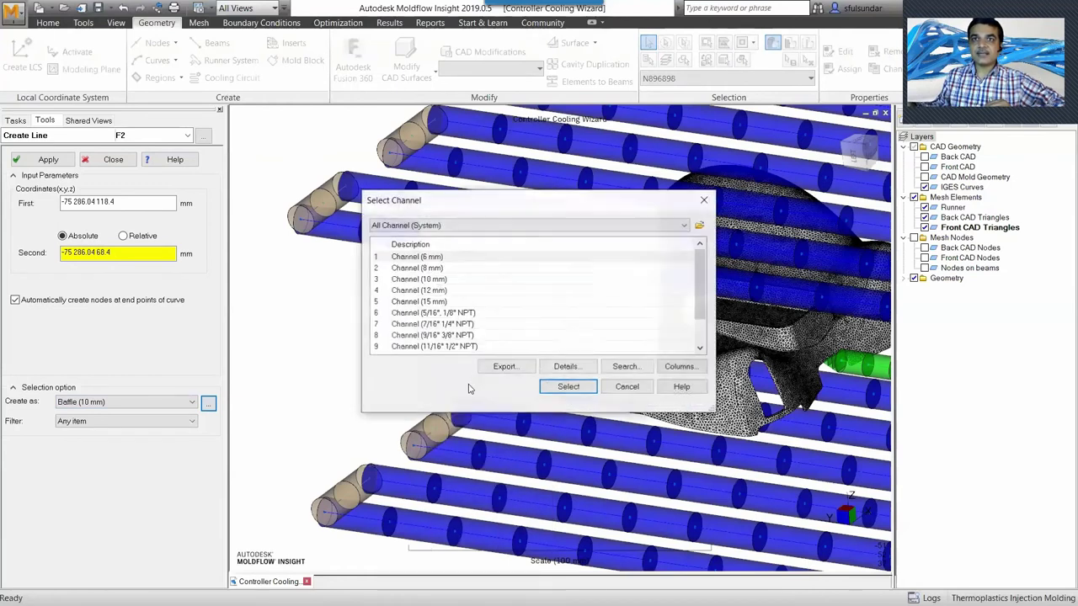
pyautogui.click(435, 280)
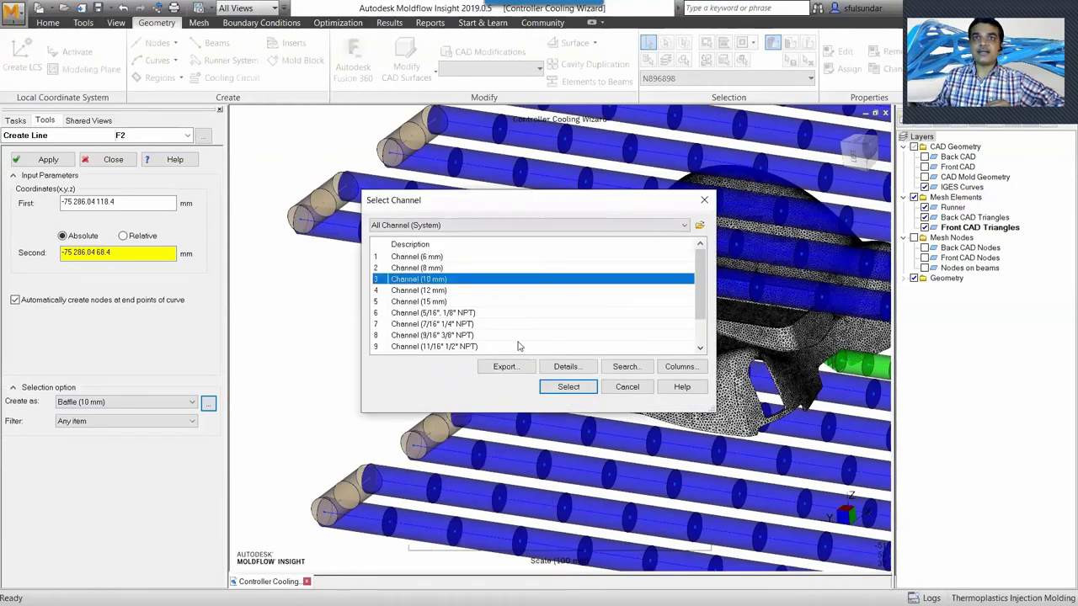
pyautogui.click(566, 387)
pyautogui.click(504, 389)
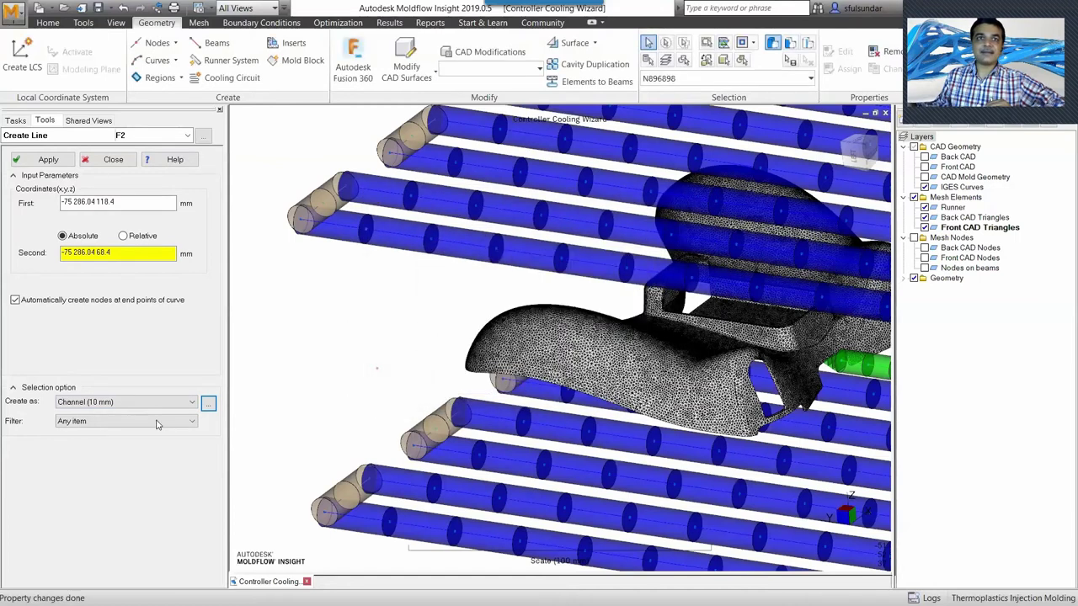
pyautogui.click(48, 160)
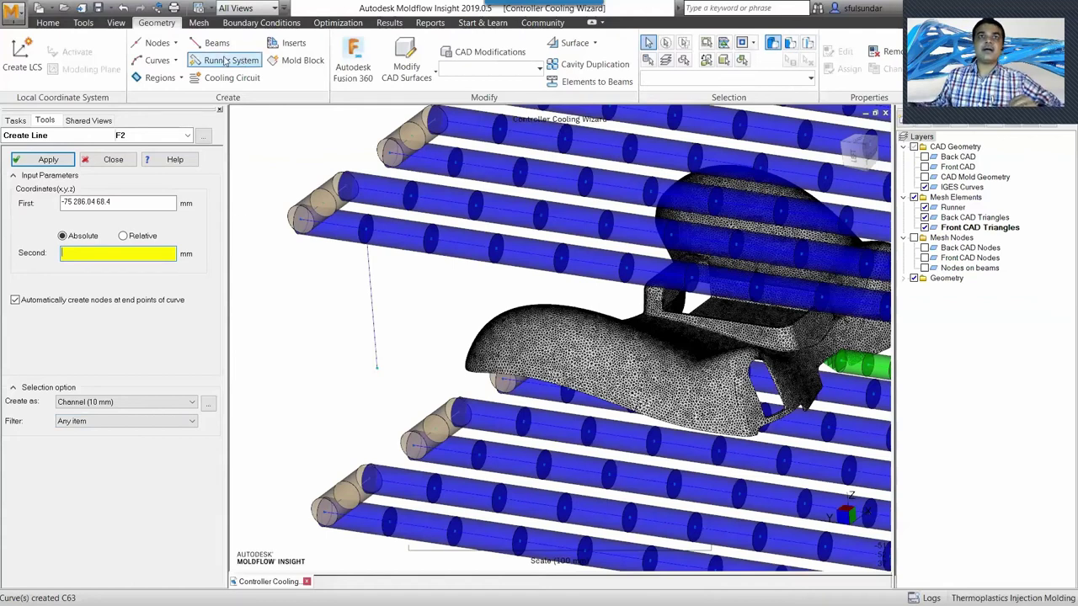
# Step: Create one node offset 0 0 -50 mm from the neighbouring channel node at -75 261.23 118.4
pyautogui.click(201, 43)
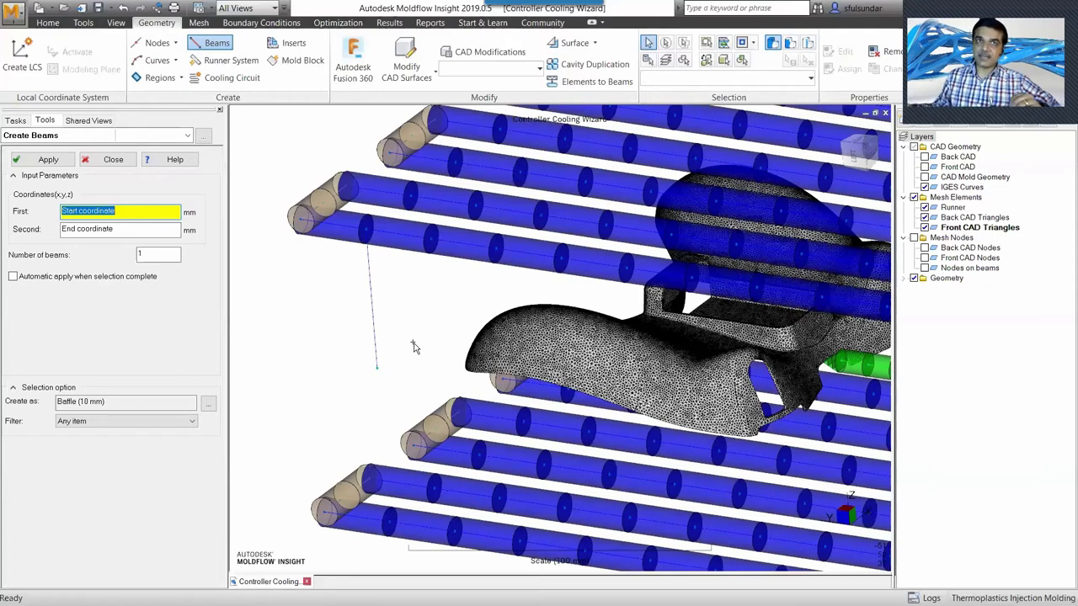
pyautogui.click(440, 249)
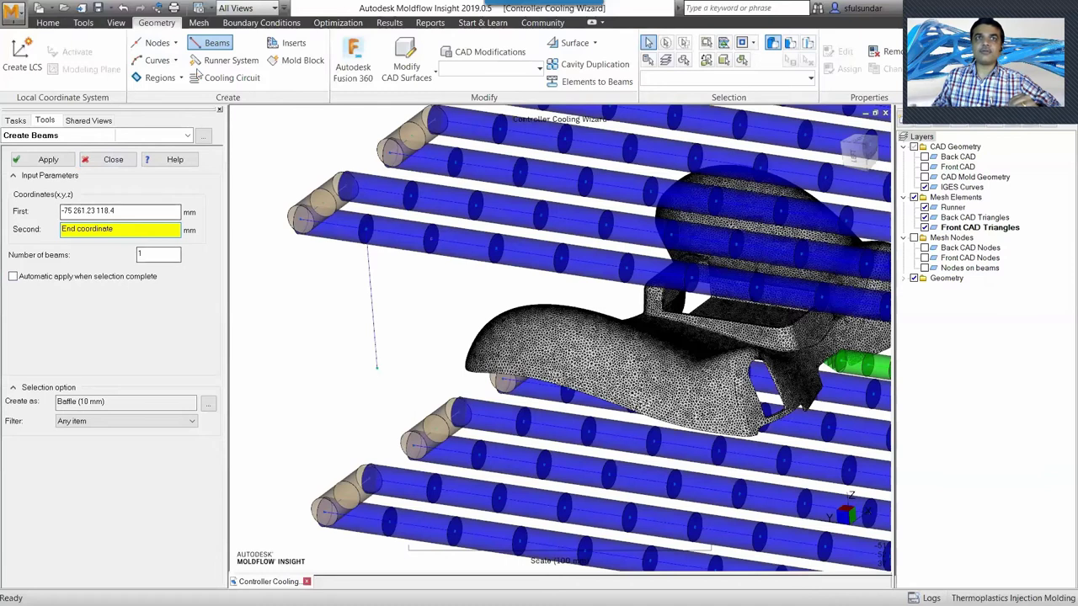
pyautogui.click(164, 47)
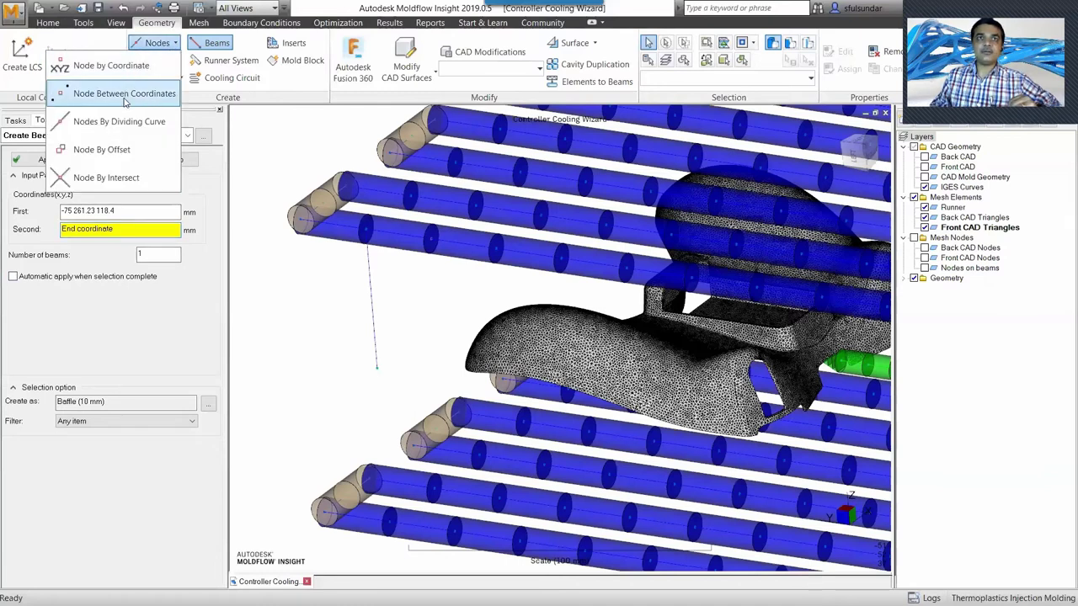
pyautogui.click(122, 158)
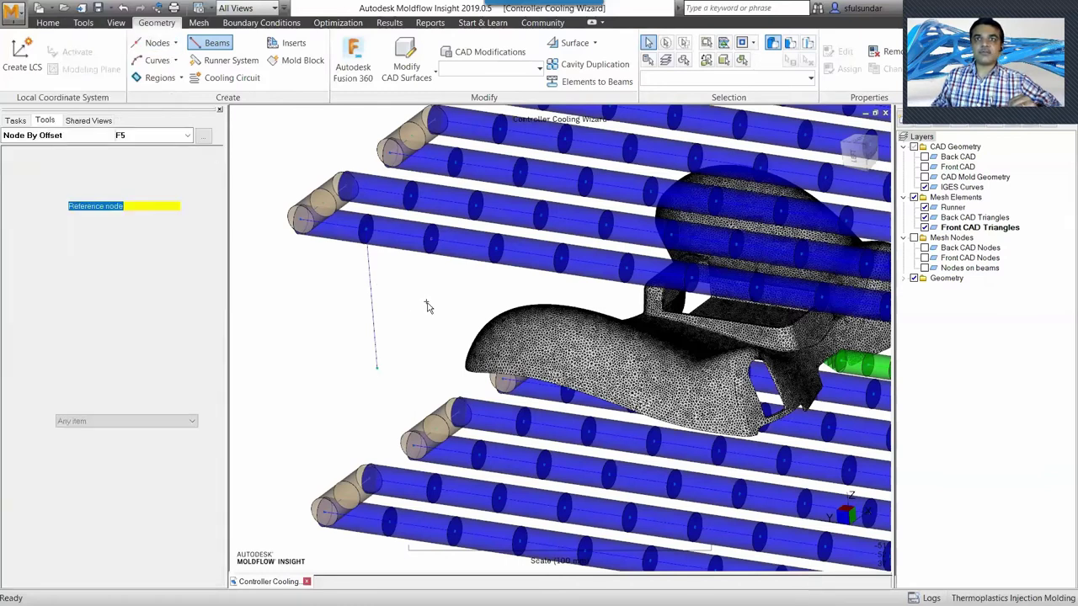
pyautogui.click(437, 251)
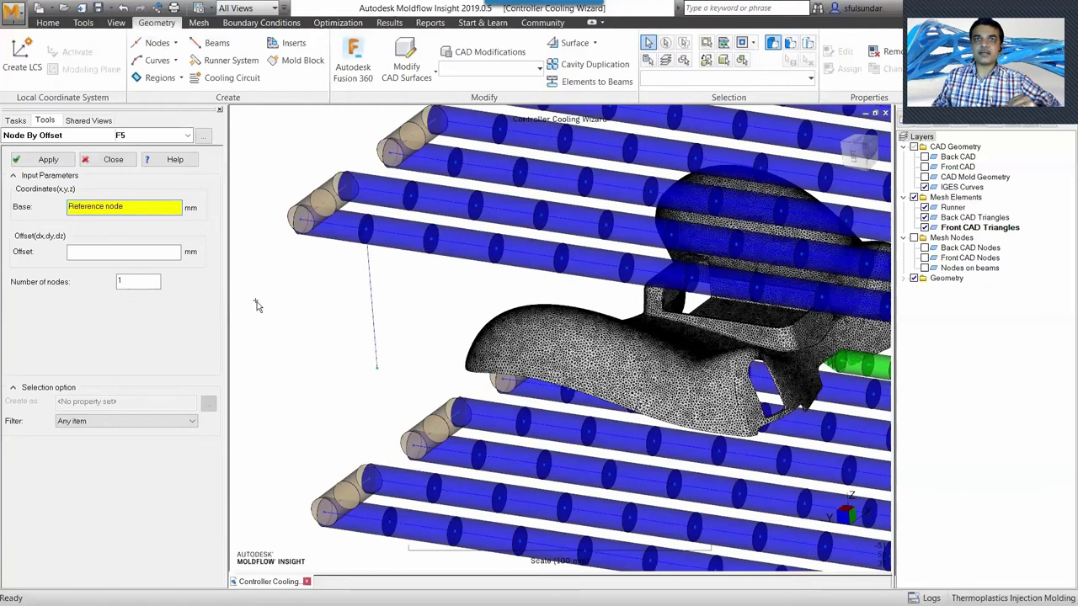
pyautogui.write('0 0')
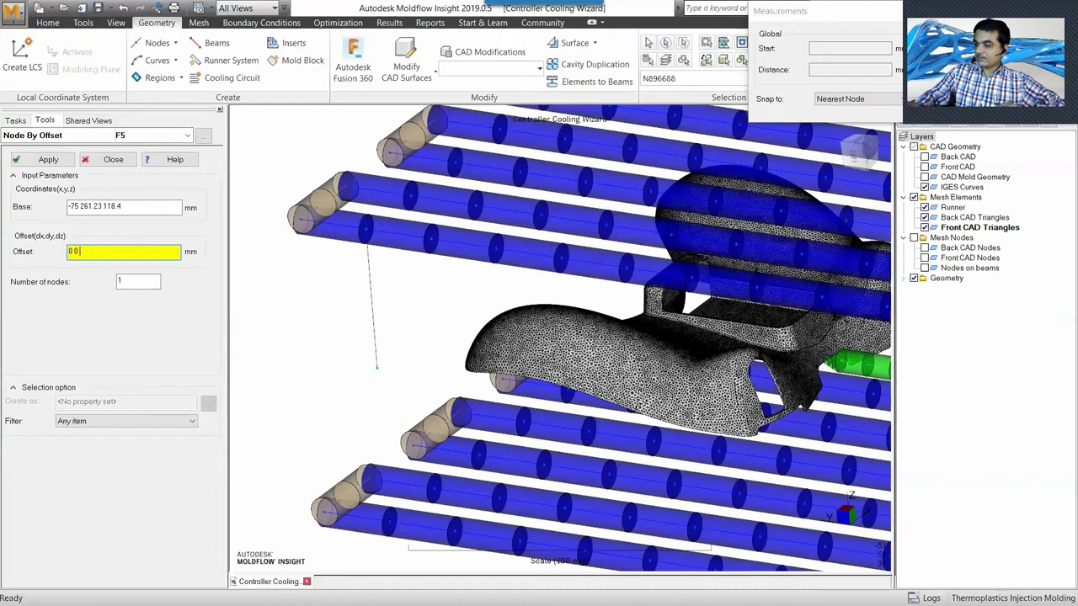
pyautogui.write(' -50')
pyautogui.click(42, 160)
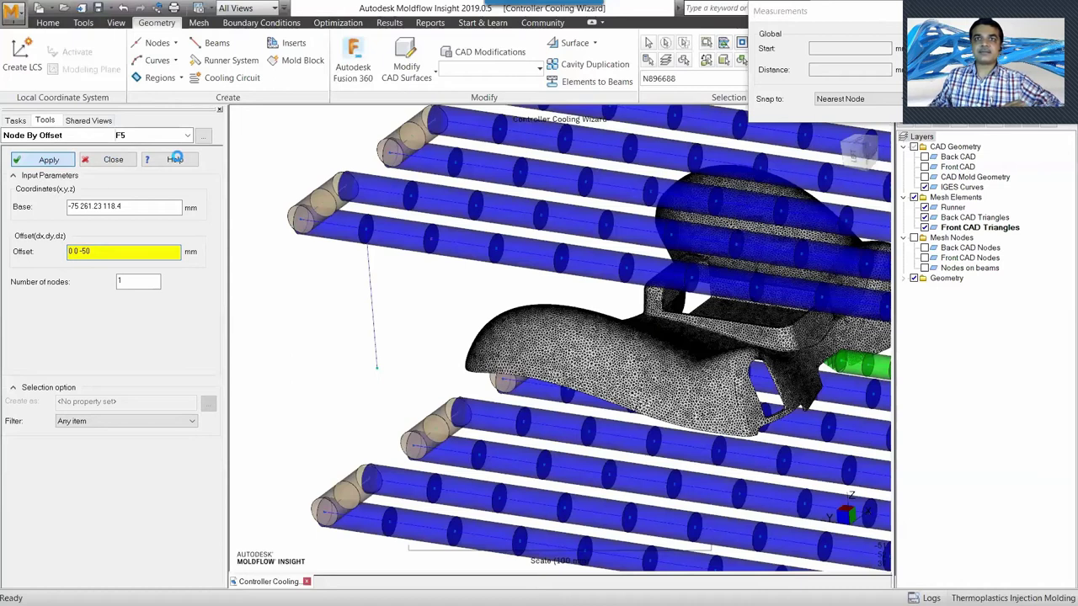
# Step: Create 4 Baffle (10 mm) beams from the channel node at -75 261.23 118.4 to the offset node at -75 261.23 68.4
pyautogui.click(213, 43)
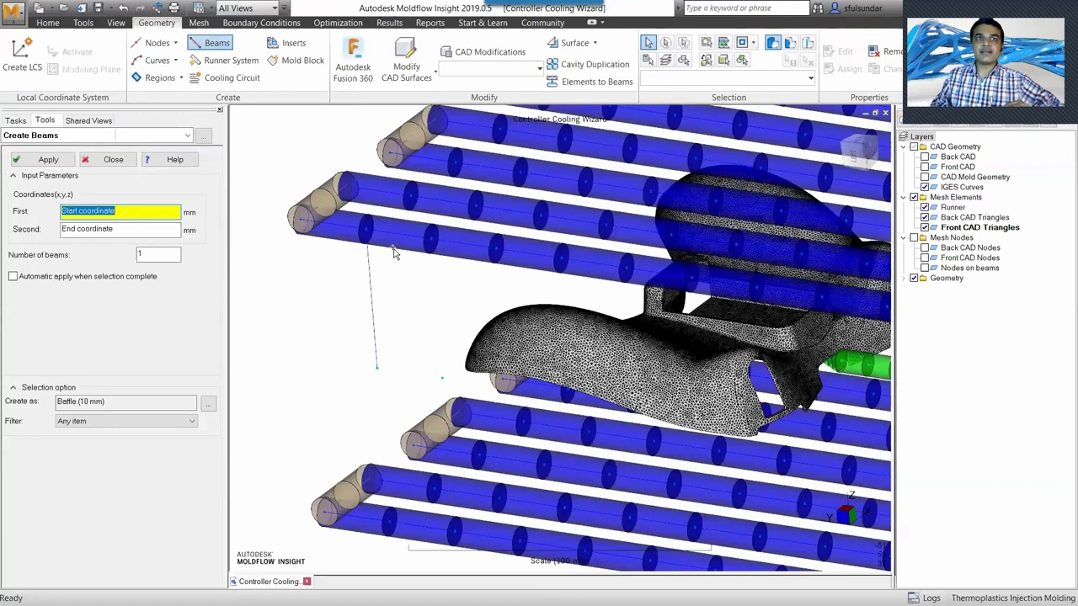
pyautogui.click(445, 251)
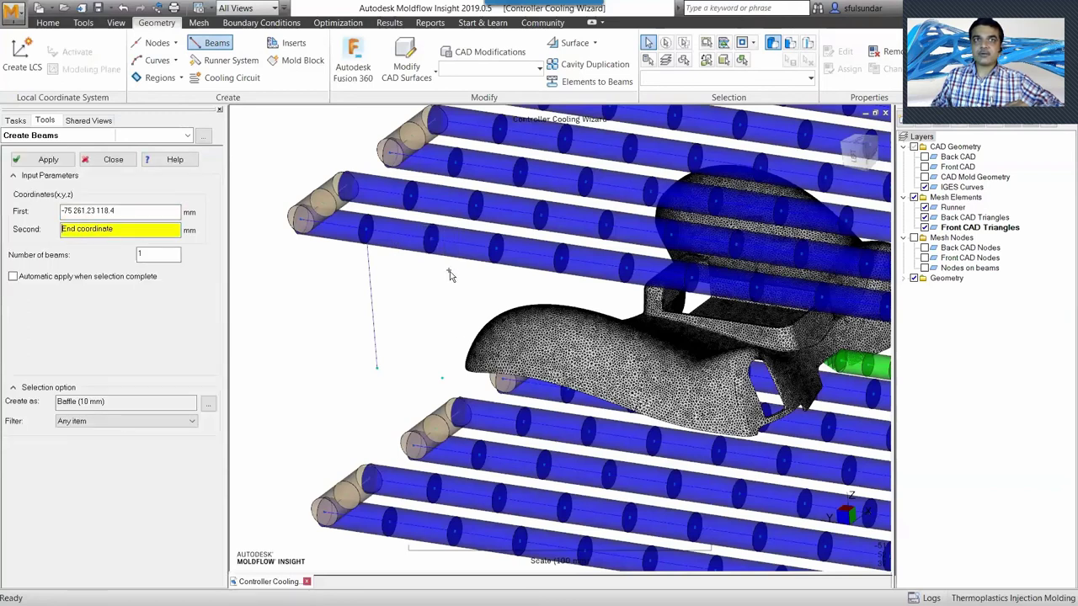
pyautogui.click(442, 378)
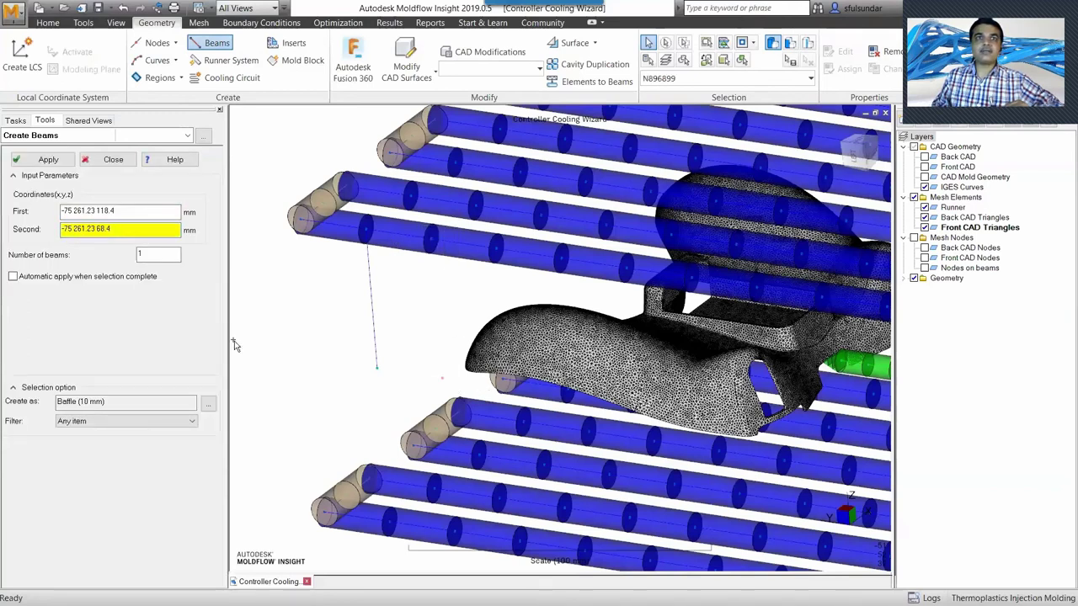
pyautogui.click(171, 257)
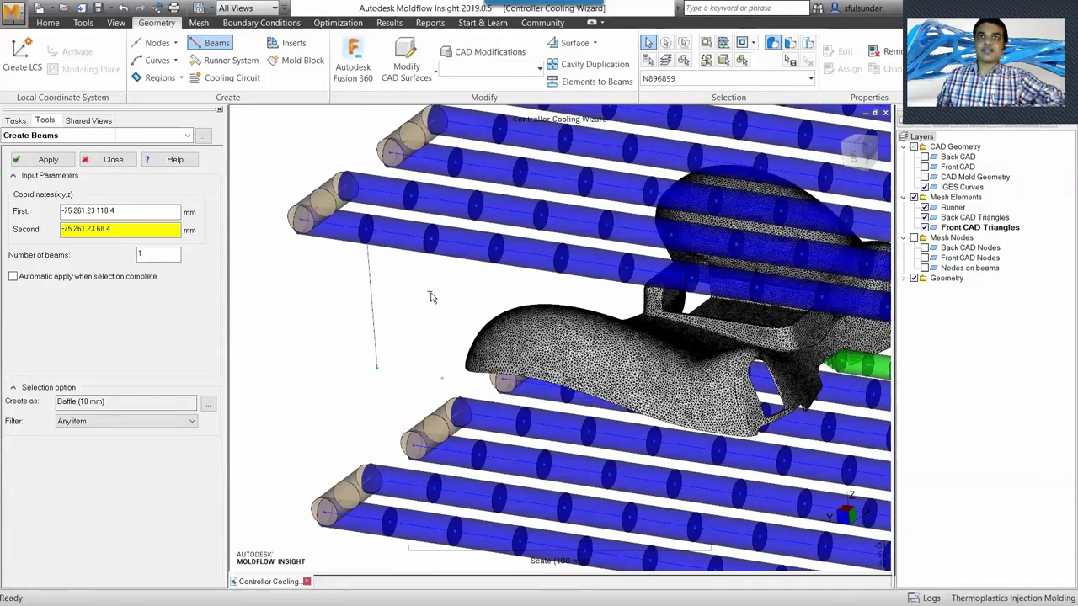
pyautogui.click(157, 253)
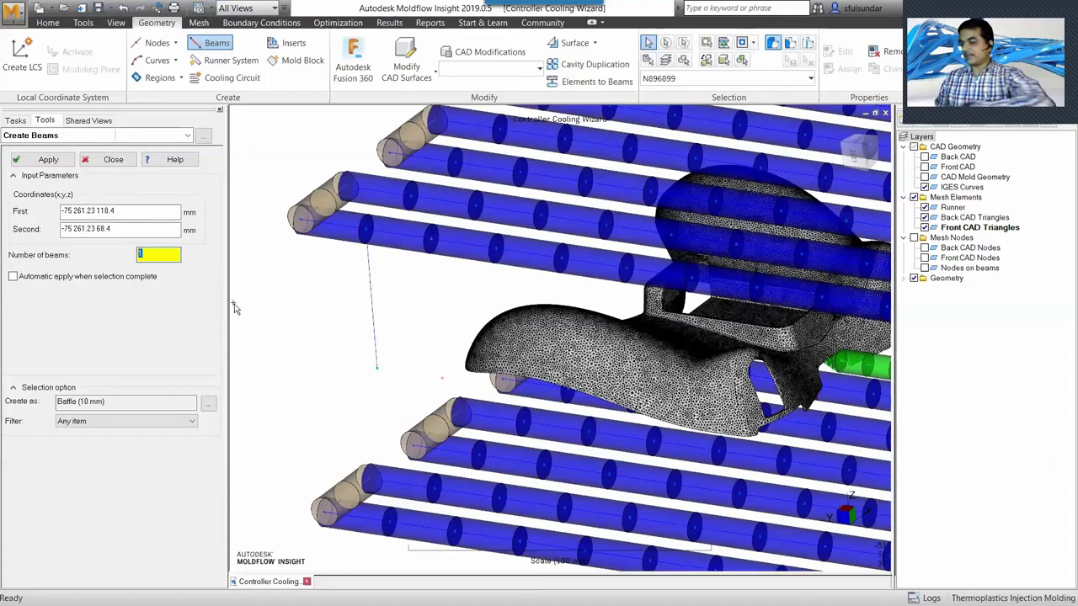
pyautogui.click(149, 211)
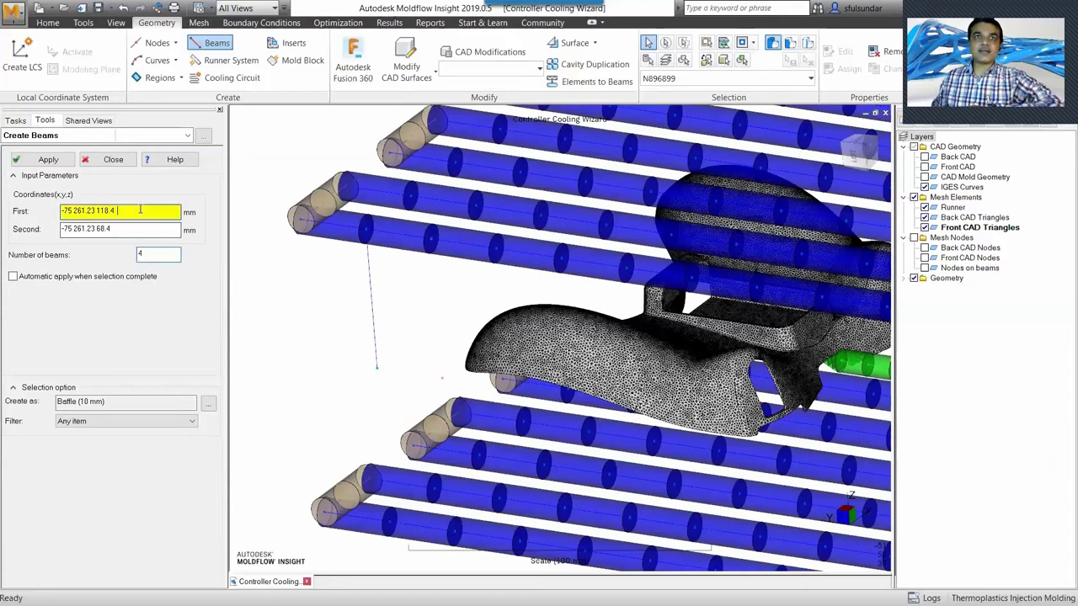
pyautogui.click(46, 159)
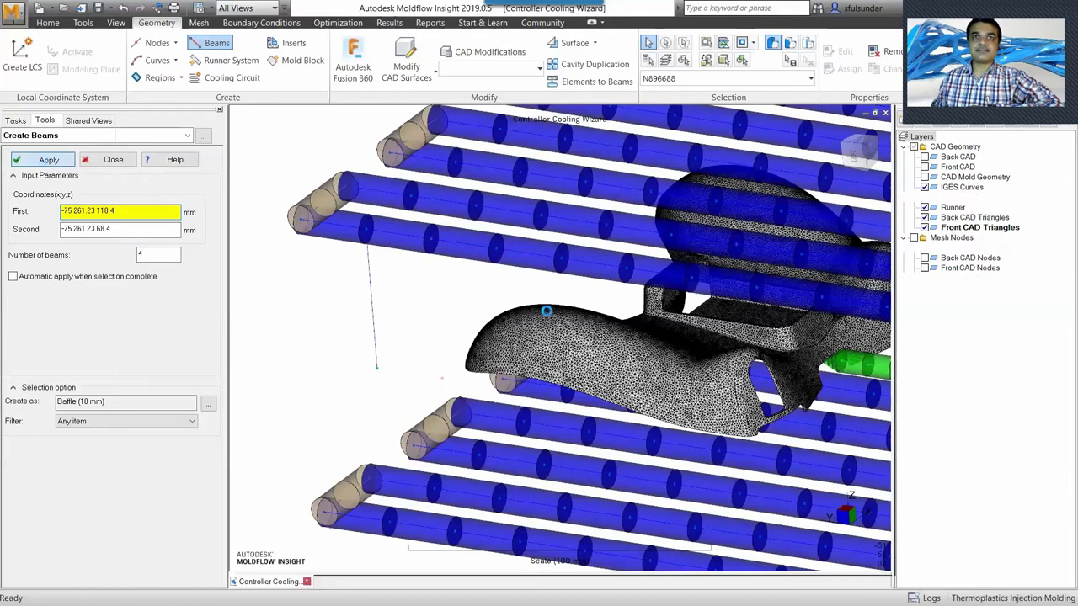
pyautogui.moveTo(411, 343)
pyautogui.mouseDown(button='middle')
pyautogui.moveTo(431, 330)
pyautogui.moveTo(420, 331)
pyautogui.mouseUp(button='middle')
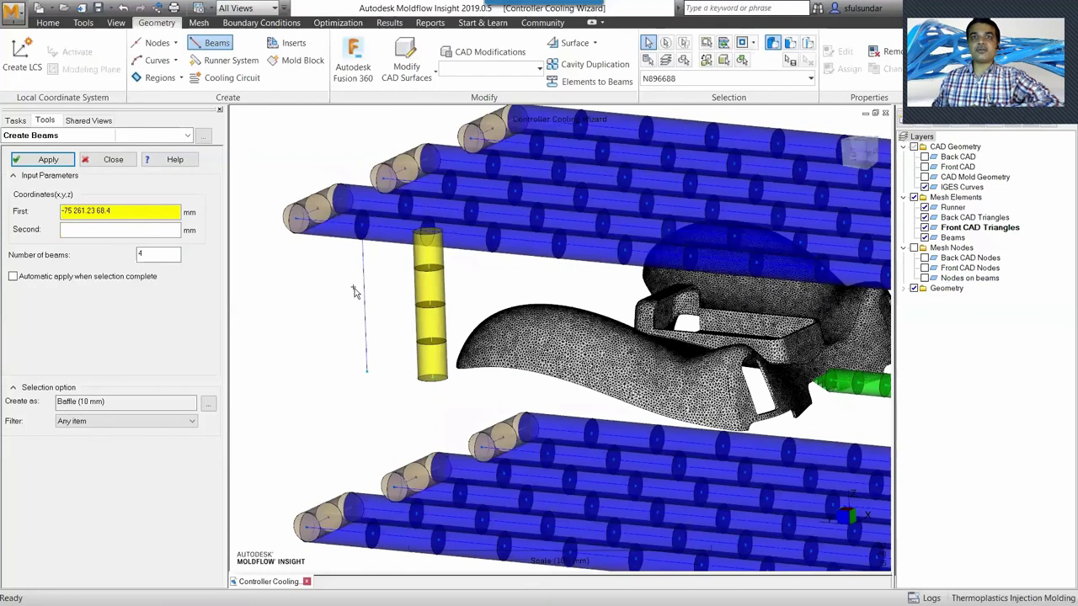
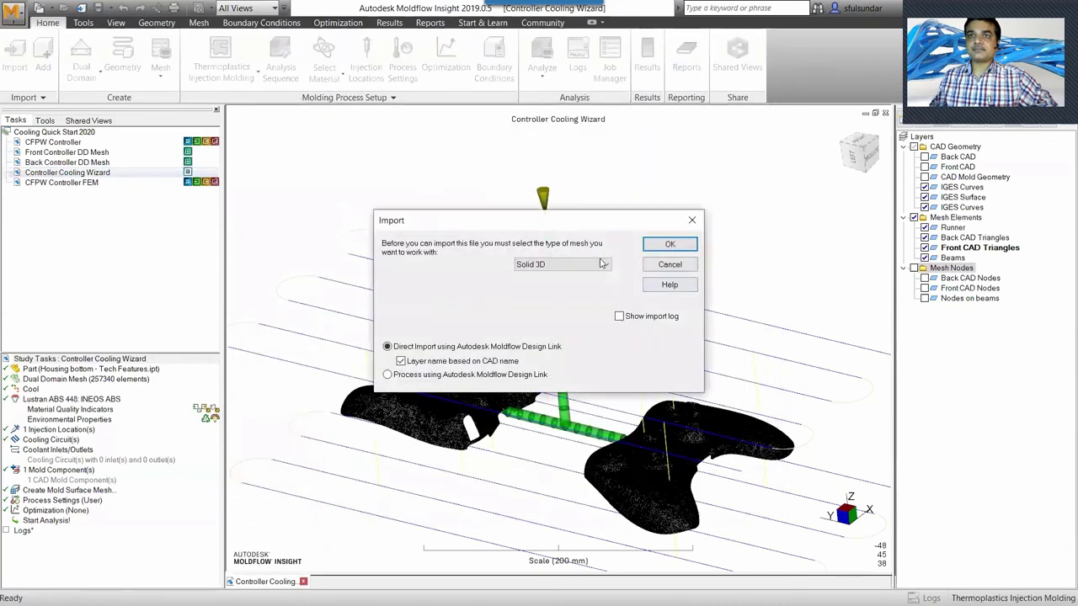
# Step: Import Cooling Quick Start Cooling Line CAD.step as a Solid 3D mesh type using direct import
pyautogui.click(543, 268)
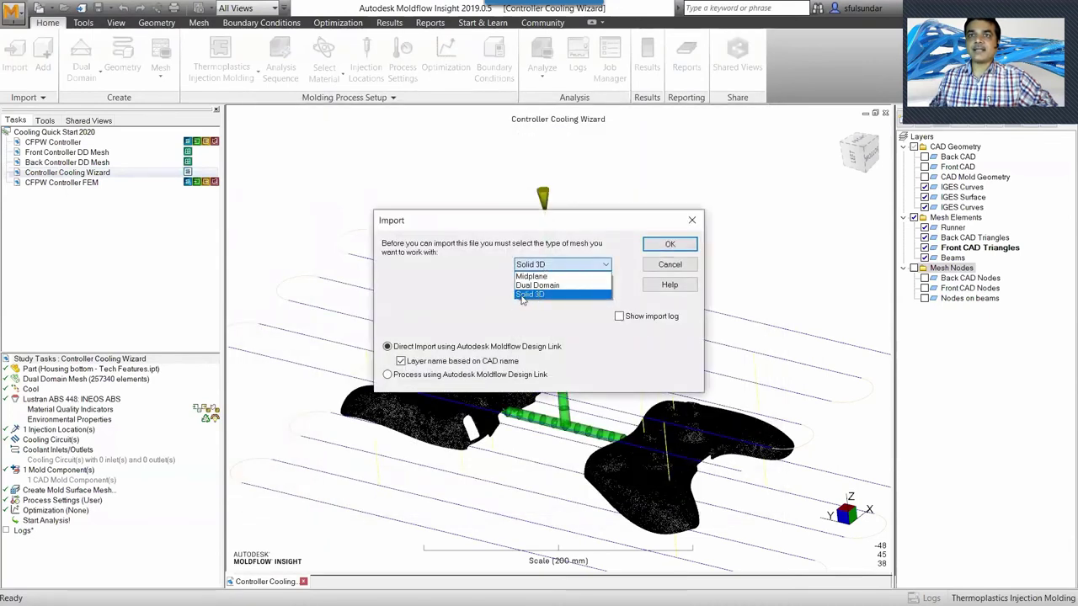
pyautogui.click(531, 294)
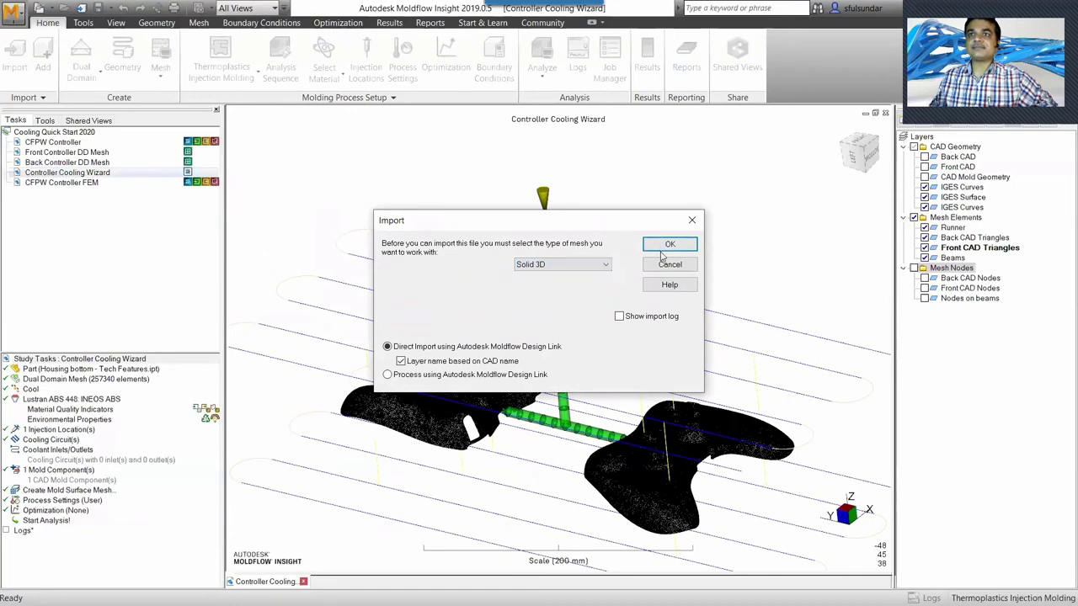
pyautogui.click(666, 246)
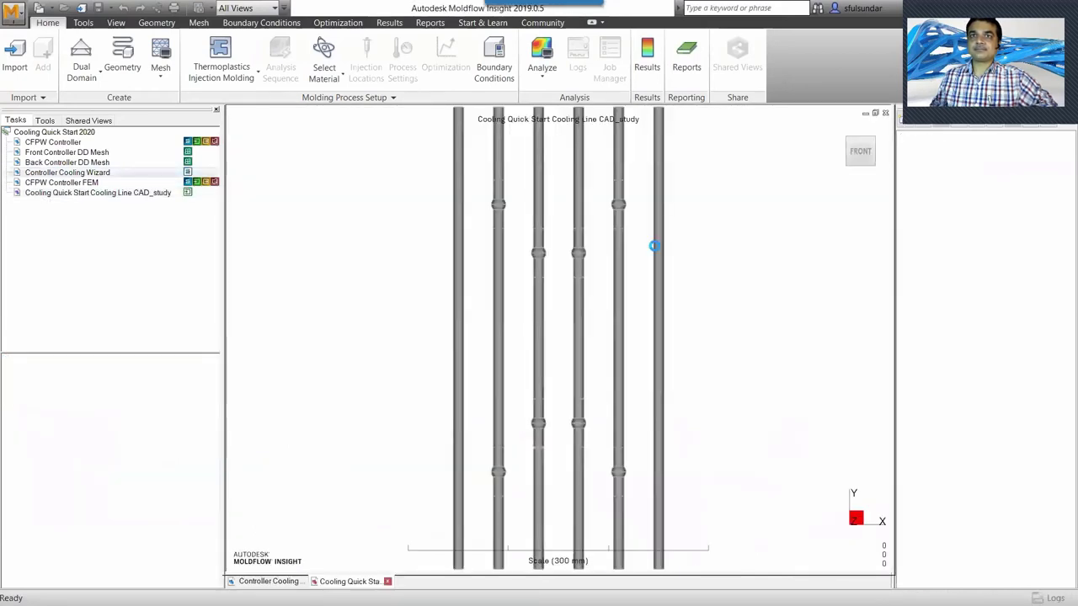
pyautogui.moveTo(551, 378); pyautogui.dragTo(421, 383)
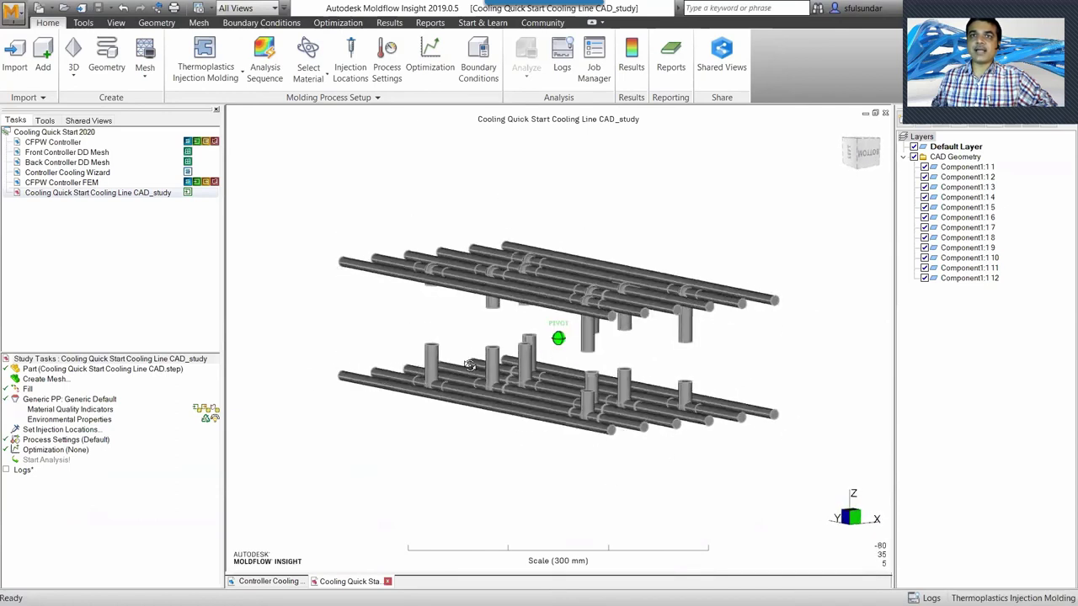
# Step: Select all imported cooling line bodies and change their property type to Channel (3D)
pyautogui.moveTo(272, 153); pyautogui.dragTo(808, 511)
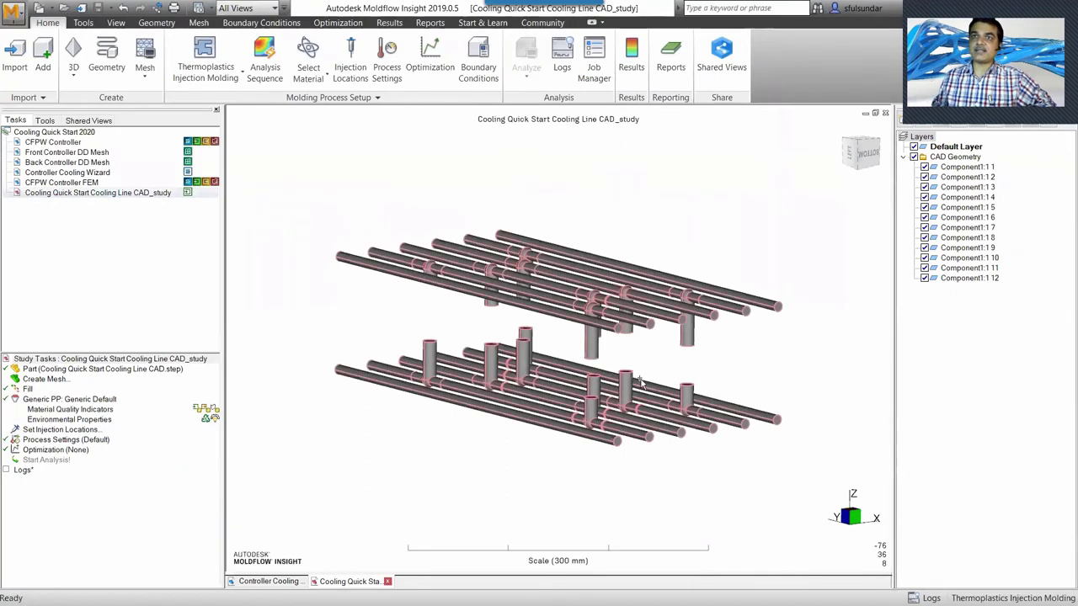
pyautogui.rightClick(601, 286)
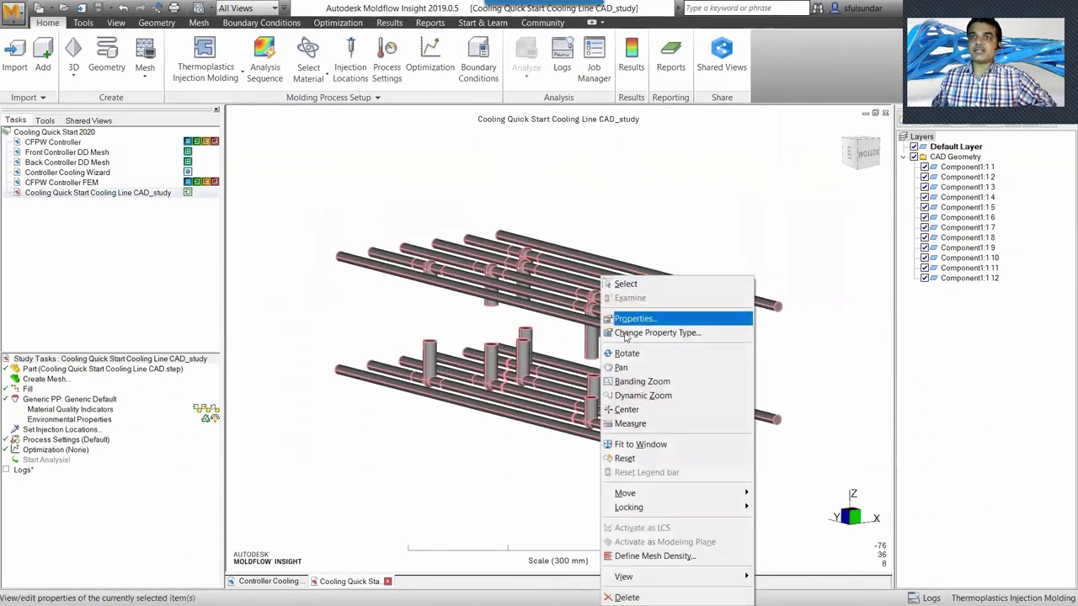
pyautogui.click(630, 335)
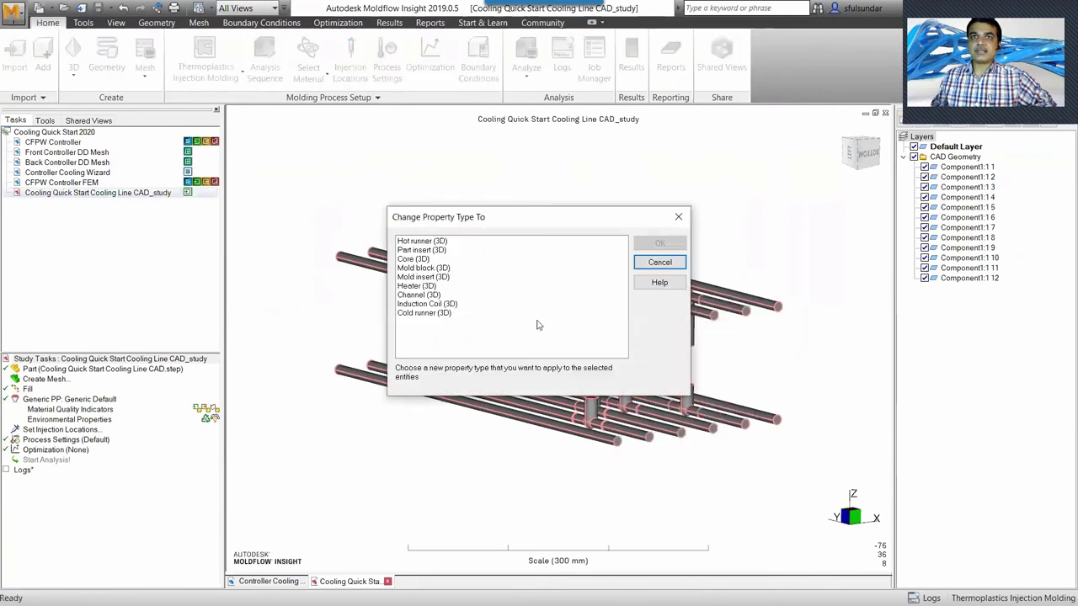
pyautogui.click(418, 296)
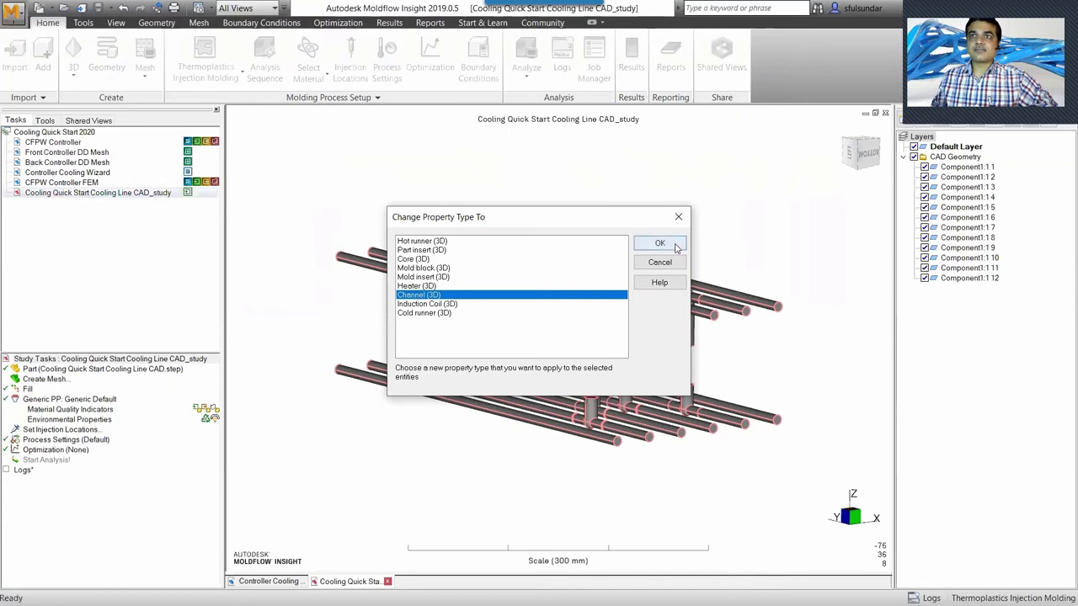
pyautogui.click(674, 246)
pyautogui.click(637, 342)
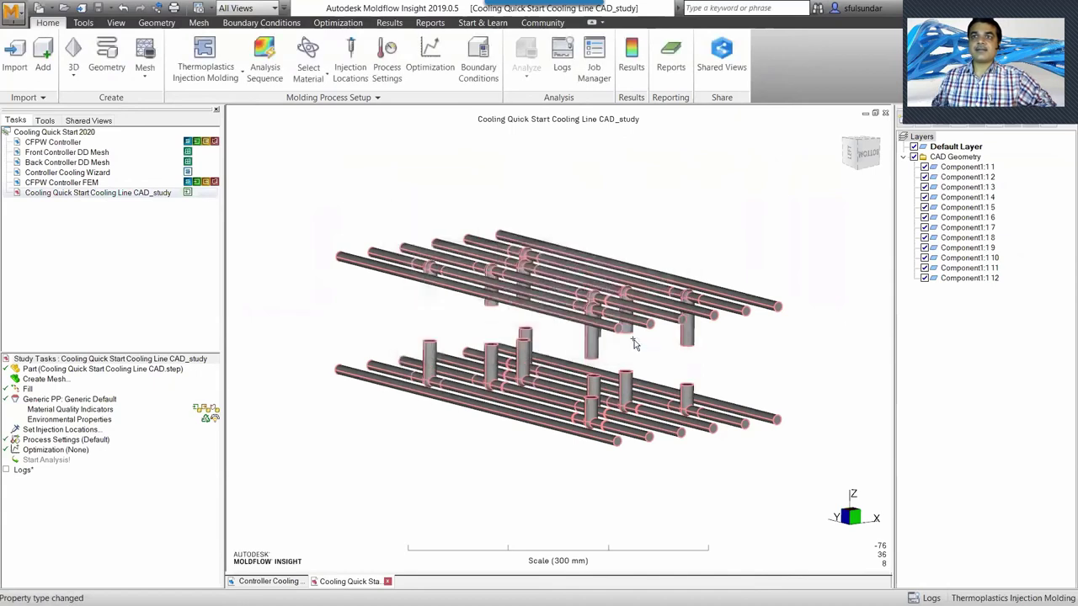
# Step: Generate center line curves from the Channel (3D) bodies and close the Center Line tool
pyautogui.click(159, 24)
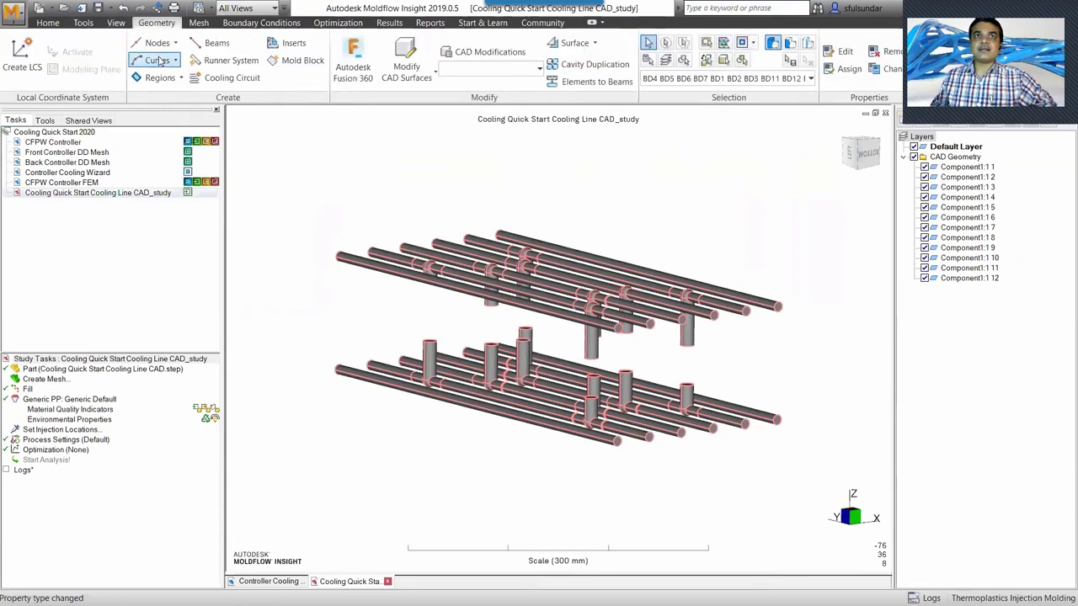
pyautogui.click(159, 61)
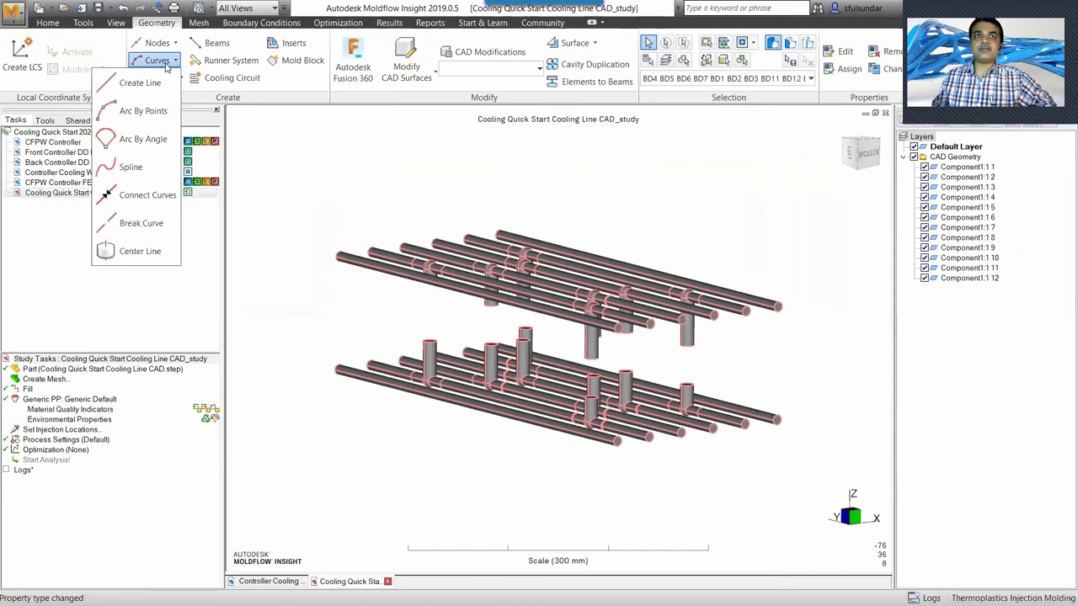
pyautogui.click(140, 251)
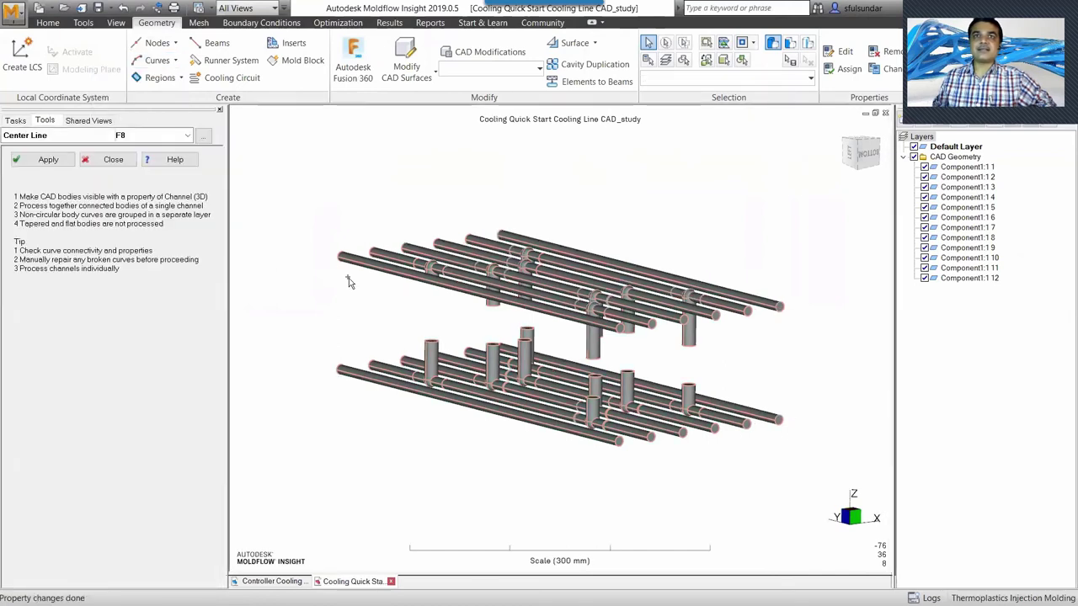
pyautogui.click(36, 160)
pyautogui.click(34, 160)
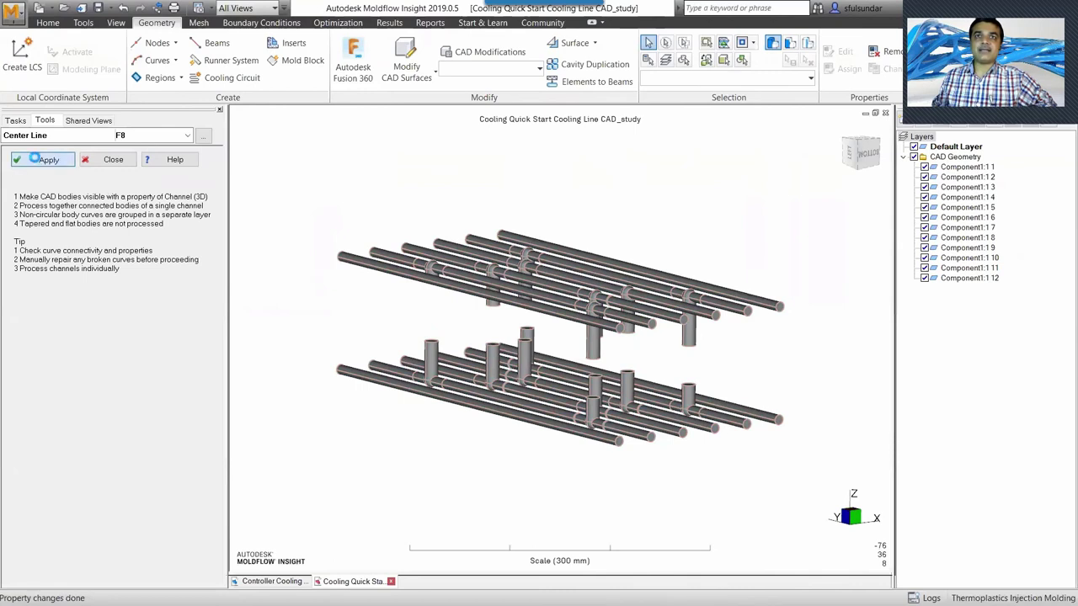
pyautogui.moveTo(402, 315); pyautogui.dragTo(548, 301, button='middle')
pyautogui.moveTo(637, 258); pyautogui.dragTo(554, 235, button='middle')
pyautogui.rightClick(566, 247)
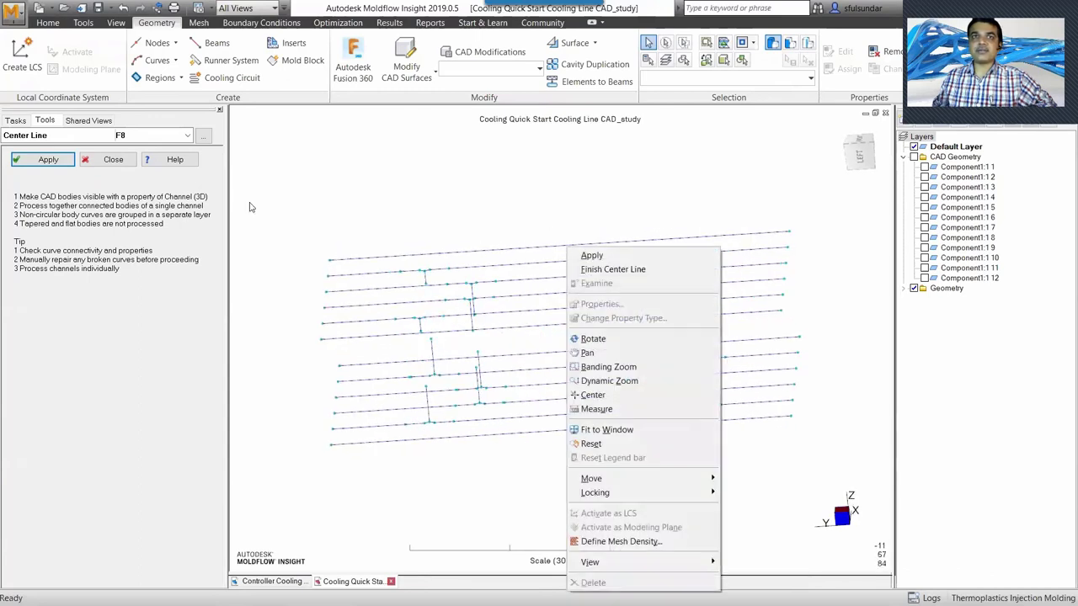
pyautogui.click(125, 163)
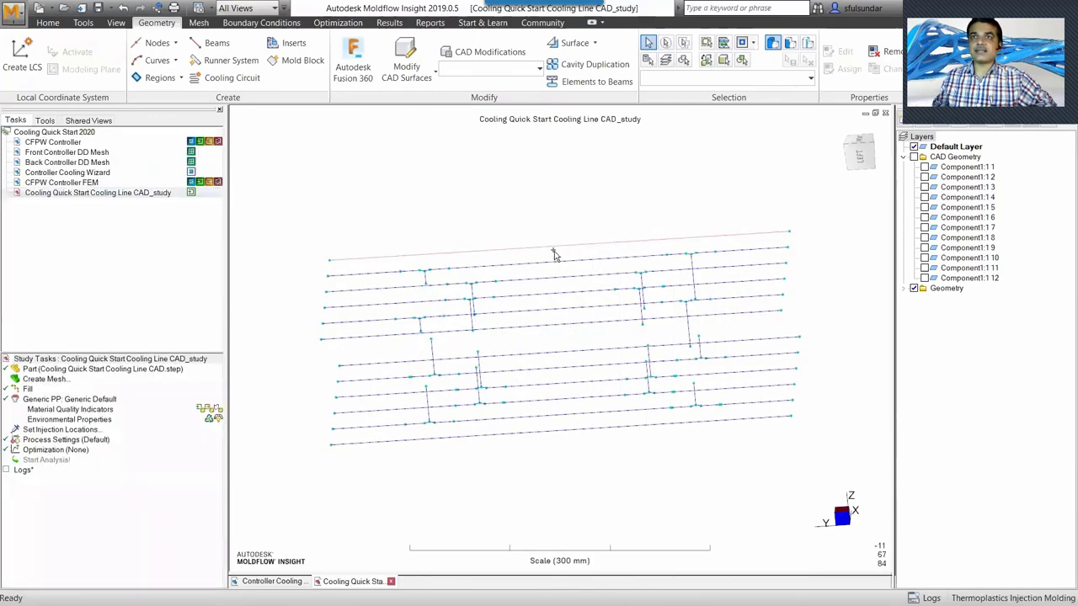
# Step: Check the diameter in the channel properties of the uppermost center line without changing anything
pyautogui.rightClick(553, 252)
pyautogui.click(574, 292)
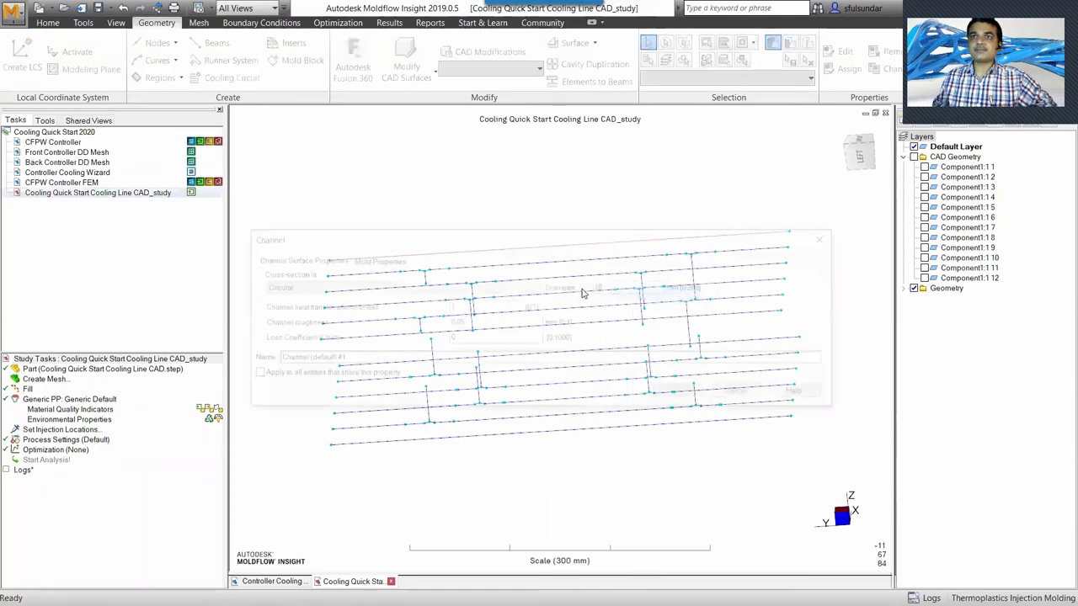
pyautogui.doubleClick(617, 287)
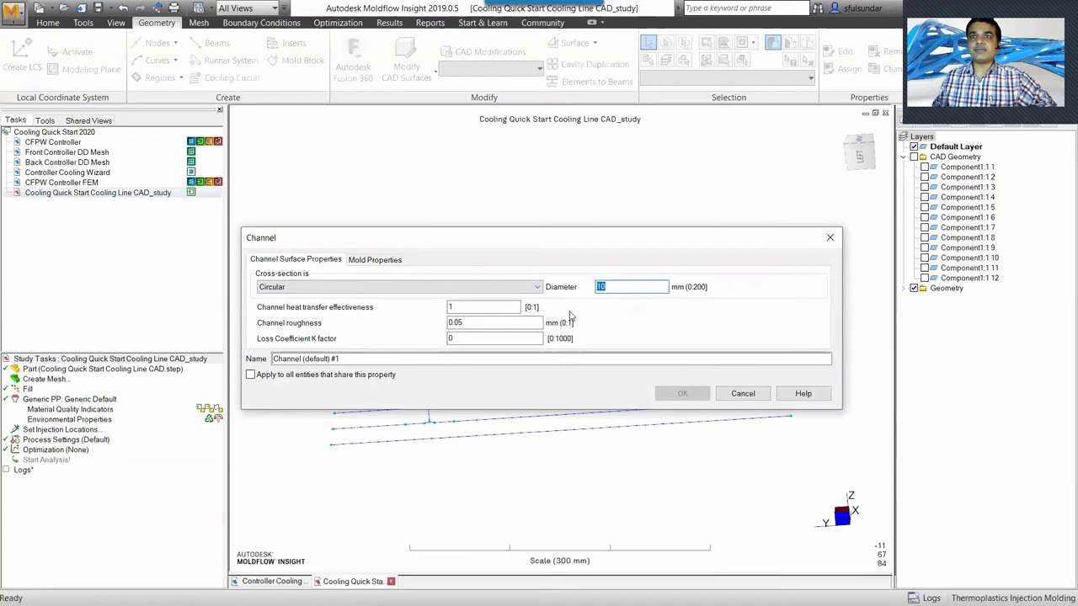
pyautogui.click(742, 394)
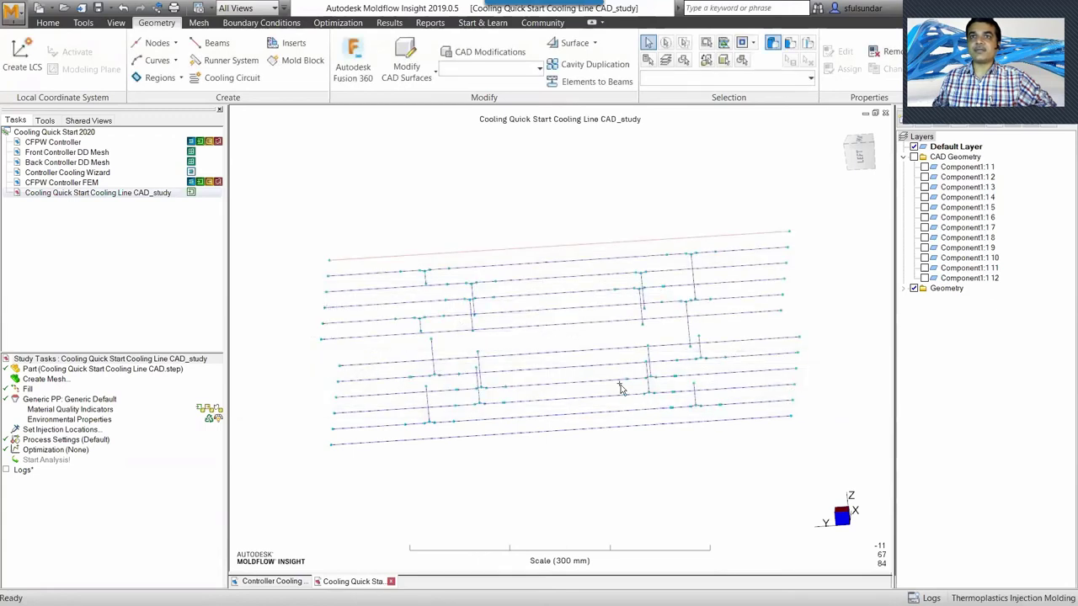
# Step: Compare the center lines and their branch connections with the CAD bodies Component1:1 12 and Component1:1 11, showing each body and hiding both again
pyautogui.click(852, 172)
pyautogui.moveTo(513, 277); pyautogui.dragTo(472, 301, button='middle')
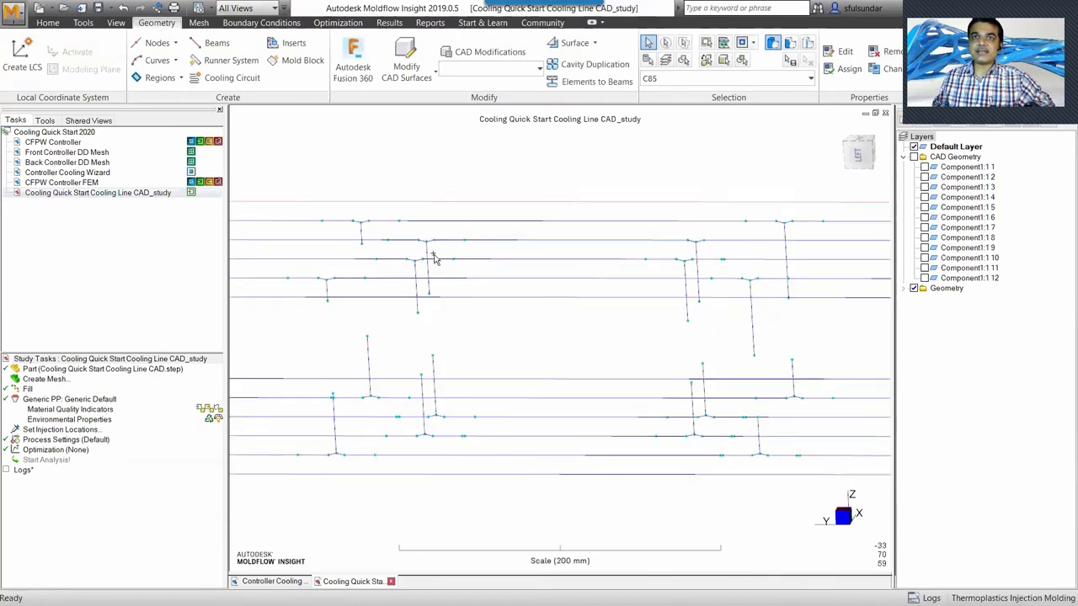
pyautogui.scroll(4, 438, 249)
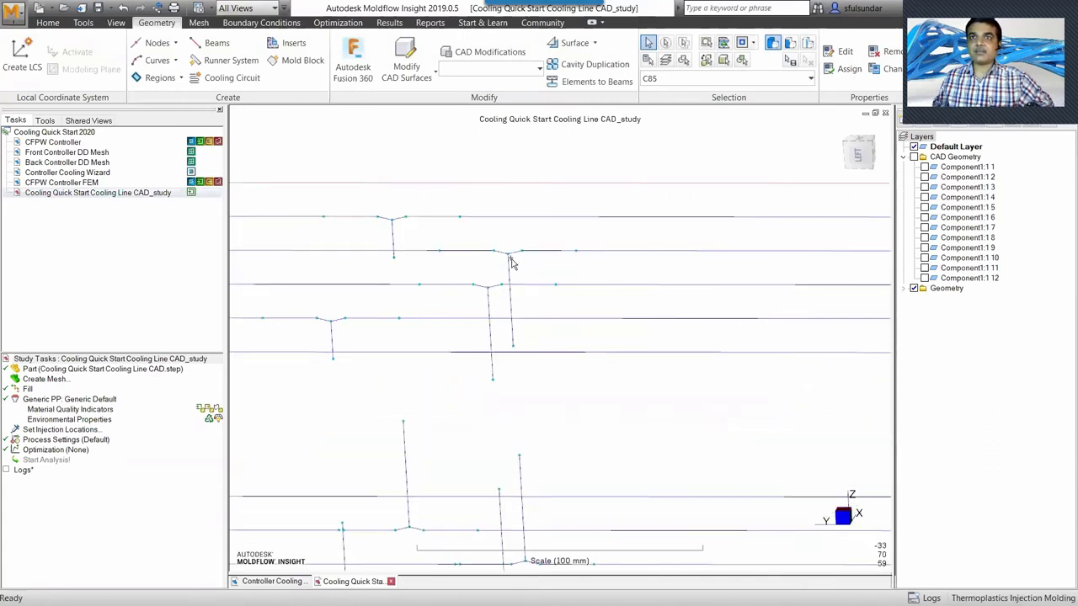
pyautogui.click(925, 278)
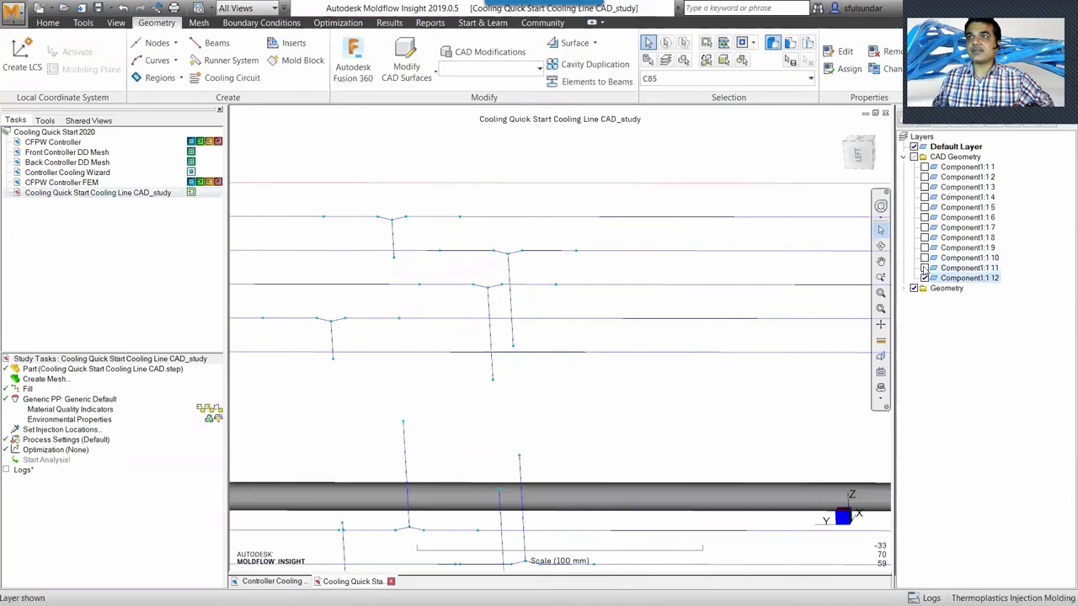
pyautogui.scroll(-6, 533, 365)
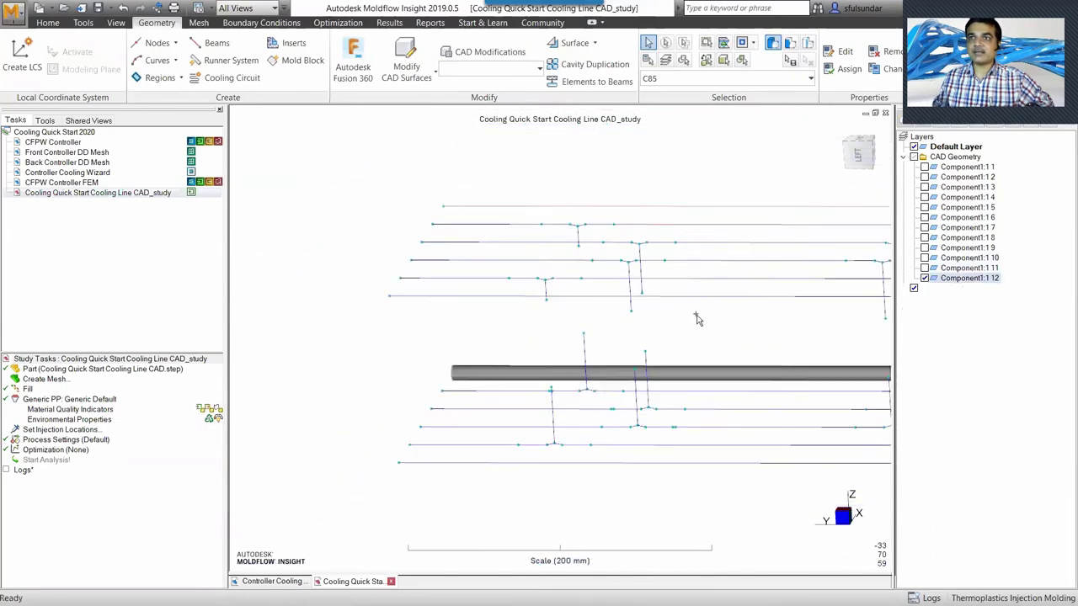
pyautogui.moveTo(755, 306)
pyautogui.mouseDown(button='middle')
pyautogui.moveTo(549, 309)
pyautogui.moveTo(595, 334)
pyautogui.moveTo(522, 262)
pyautogui.moveTo(844, 246)
pyautogui.mouseUp(button='middle')
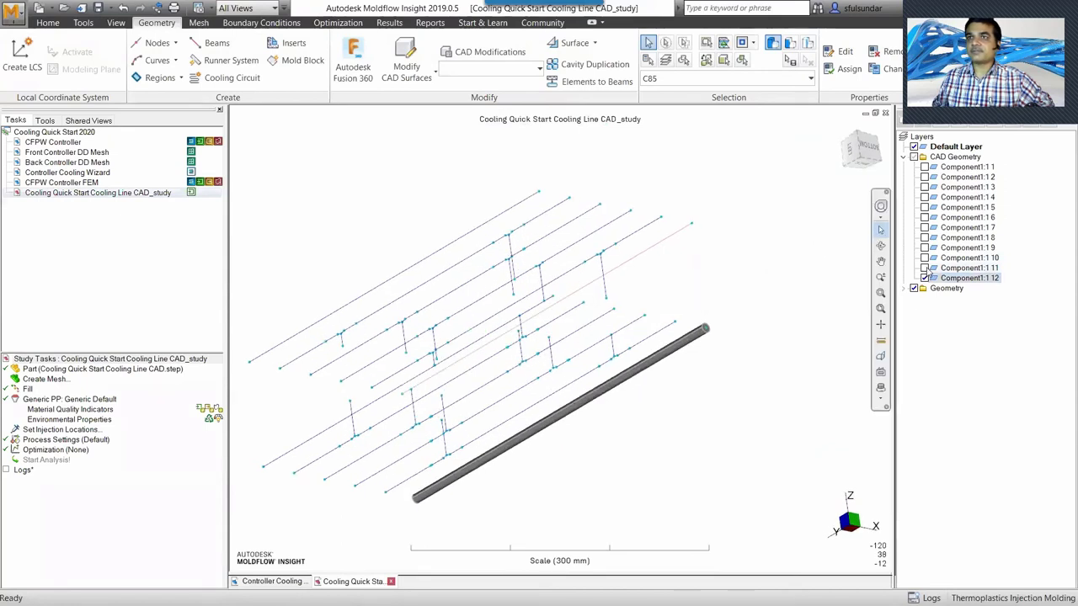
pyautogui.click(925, 268)
pyautogui.moveTo(560, 270); pyautogui.dragTo(576, 259, button='middle')
pyautogui.scroll(2, 545, 327)
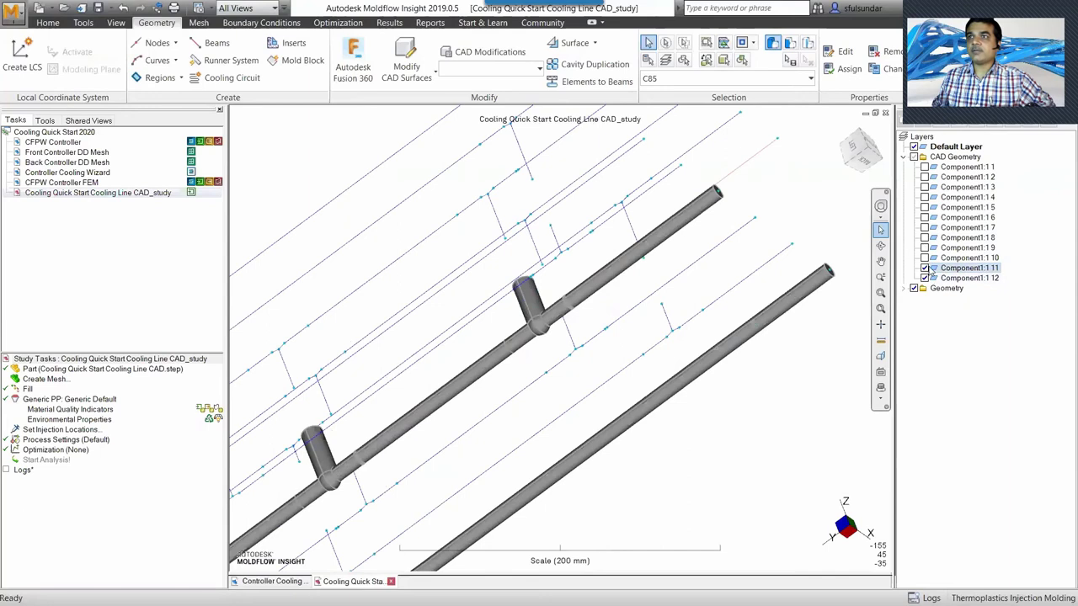
pyautogui.click(924, 268)
pyautogui.click(924, 278)
pyautogui.moveTo(683, 289); pyautogui.dragTo(789, 213, button='middle')
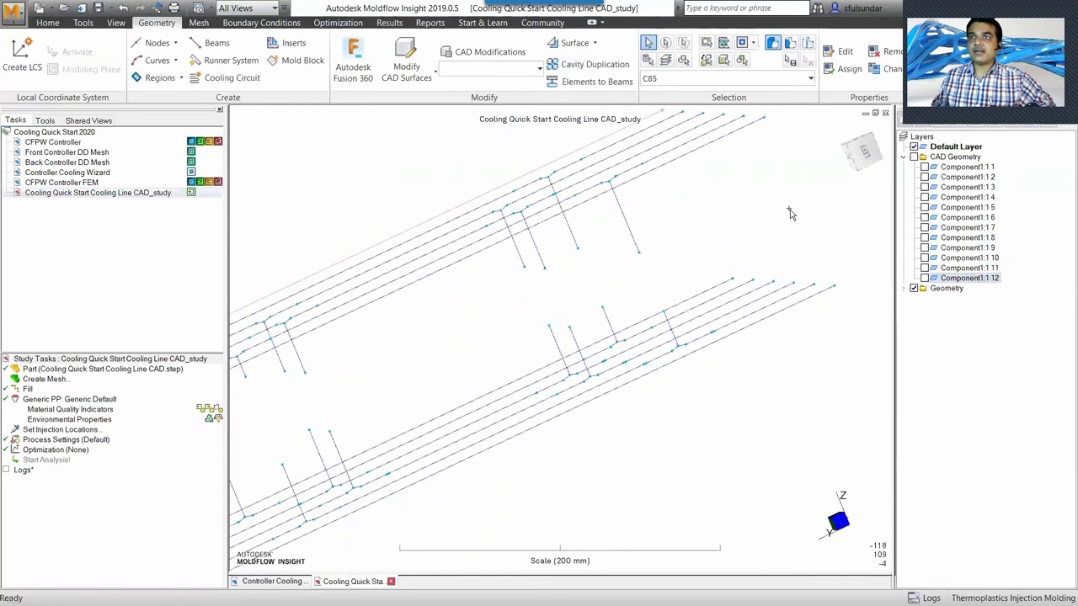
# Step: Select the vertical branch center lines on the upper and lower channel levels and change their property type to Baffle
pyautogui.click(862, 151)
pyautogui.moveTo(268, 281); pyautogui.dragTo(671, 312)
pyautogui.moveTo(274, 395); pyautogui.dragTo(677, 431)
pyautogui.rightClick(705, 362)
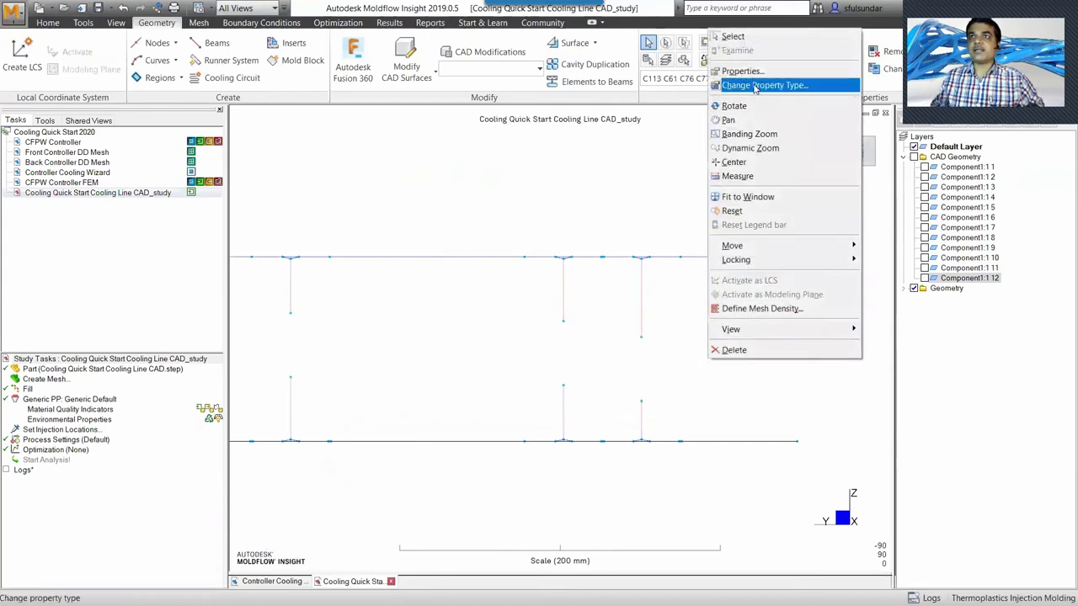
pyautogui.click(756, 86)
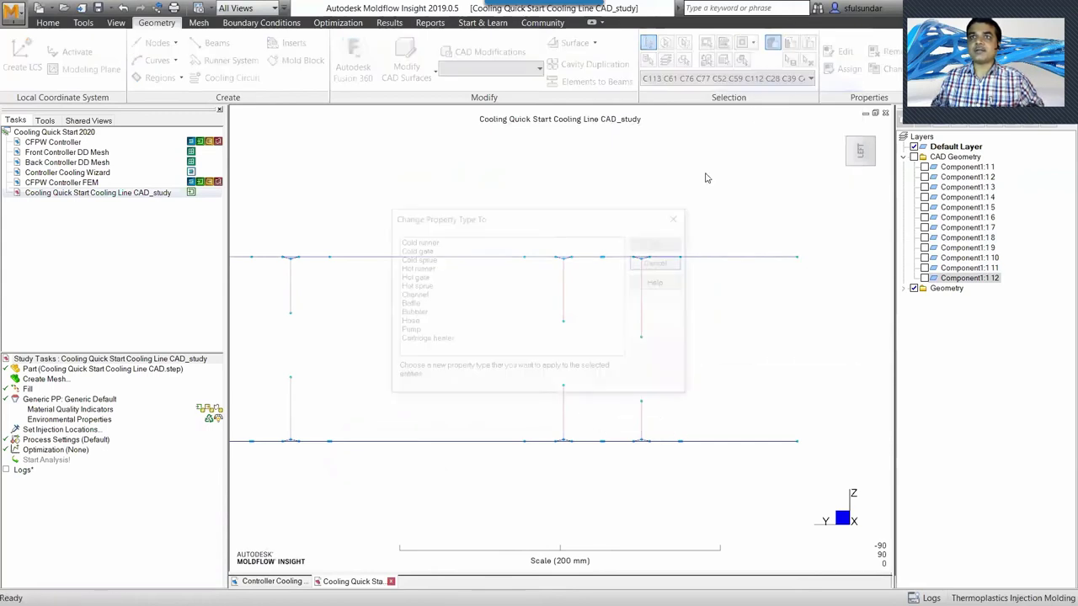
pyautogui.click(406, 304)
pyautogui.click(659, 243)
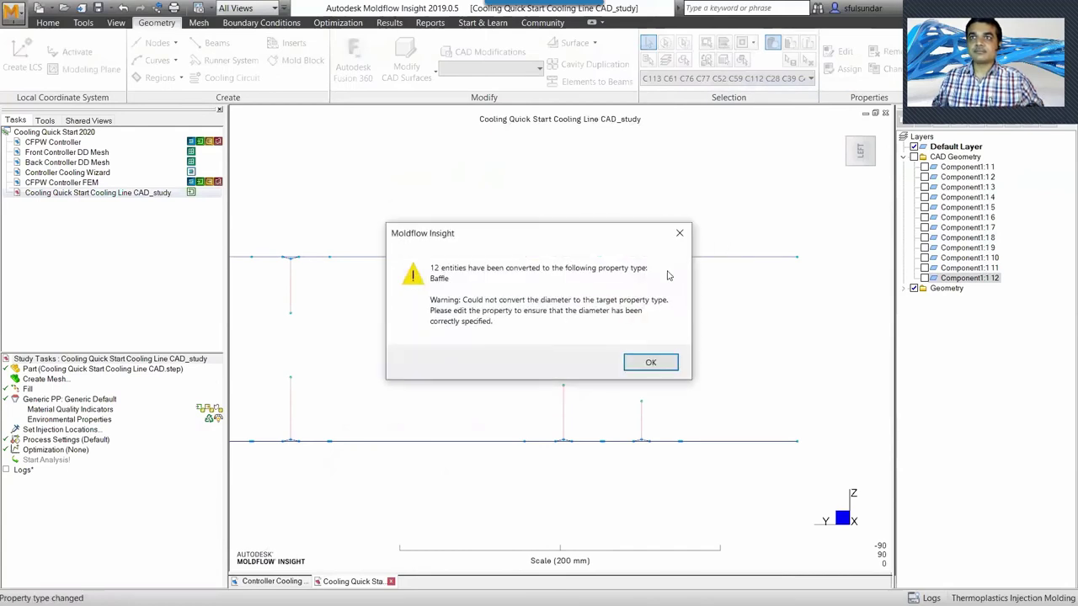
pyautogui.click(648, 362)
# Step: Set the diameter of the selected baffle curves to 12 mm in their properties
pyautogui.rightClick(628, 207)
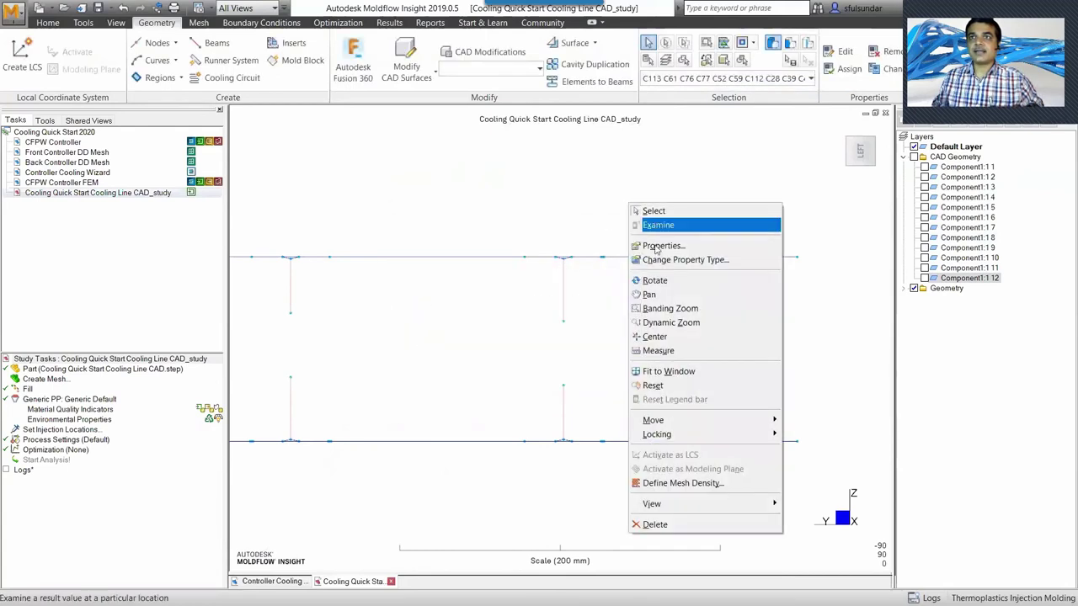
pyautogui.click(661, 246)
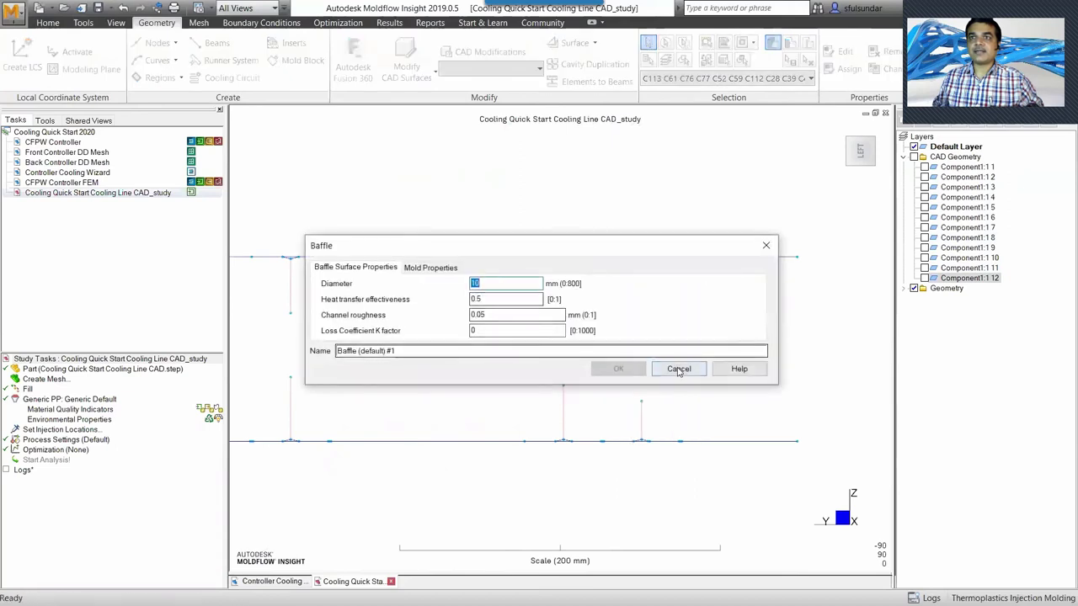
pyautogui.write('12')
pyautogui.click(620, 378)
# Step: Select the four remaining vertical branch curves that are still channels and change their property type to Baffle
pyautogui.moveTo(536, 385)
pyautogui.mouseDown(button='middle')
pyautogui.moveTo(516, 408)
pyautogui.moveTo(481, 373)
pyautogui.moveTo(582, 409)
pyautogui.moveTo(593, 361)
pyautogui.moveTo(594, 408)
pyautogui.mouseUp(button='middle')
pyautogui.scroll(3, 532, 408)
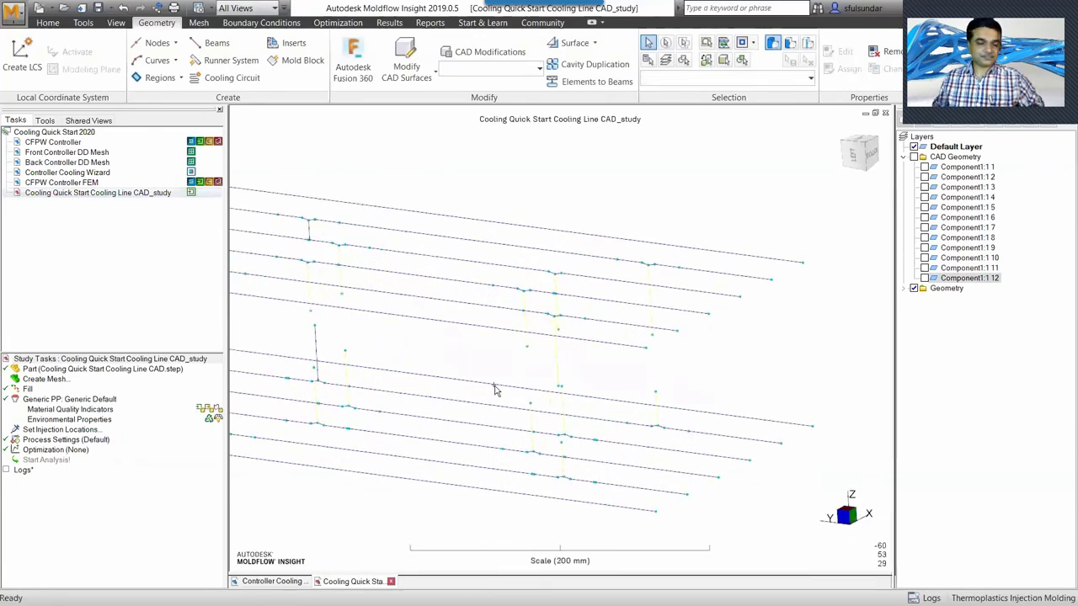
pyautogui.moveTo(483, 369)
pyautogui.mouseDown(button='middle')
pyautogui.moveTo(572, 378)
pyautogui.moveTo(560, 354)
pyautogui.moveTo(567, 315)
pyautogui.moveTo(506, 360)
pyautogui.mouseUp(button='middle')
pyautogui.click(420, 425)
pyautogui.keyDown('ctrl'); pyautogui.moveTo(401, 304); pyautogui.dragTo(425, 314); pyautogui.keyUp('ctrl')
pyautogui.rightClick(612, 392)
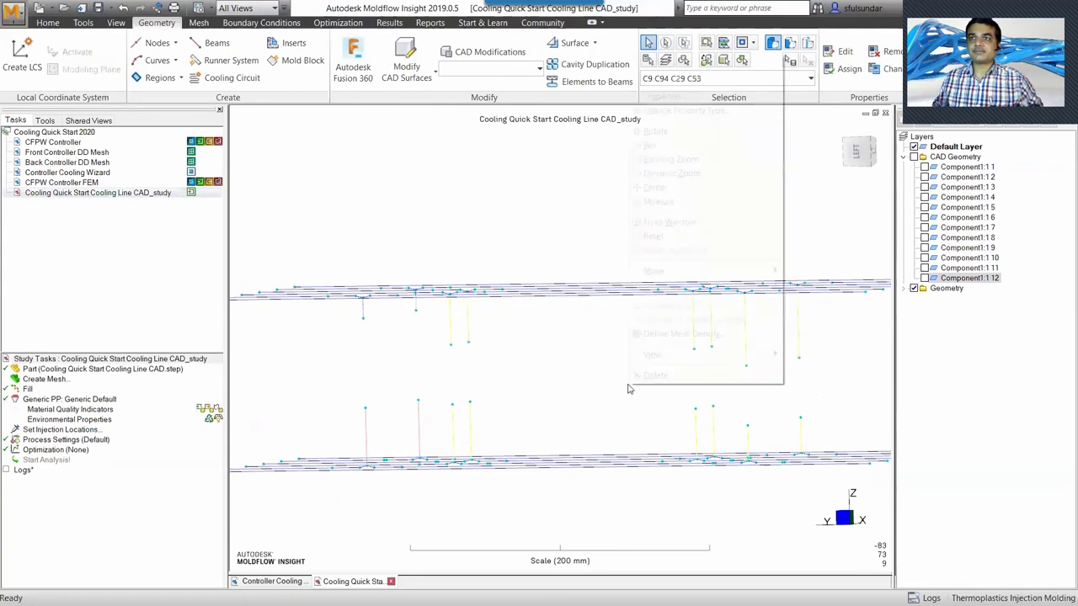
pyautogui.click(676, 113)
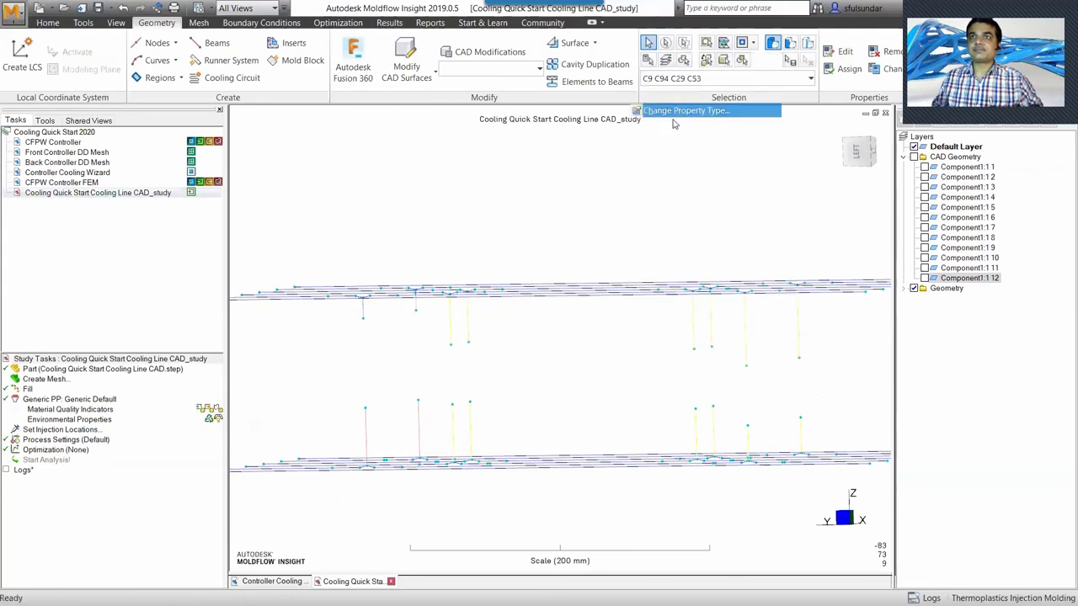
pyautogui.click(412, 305)
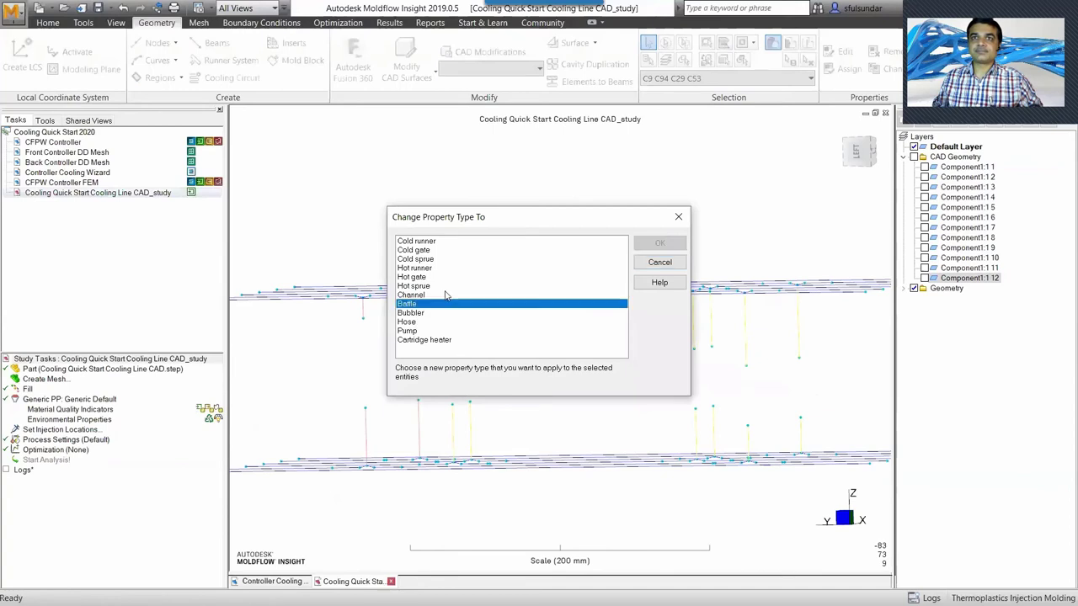
pyautogui.click(645, 244)
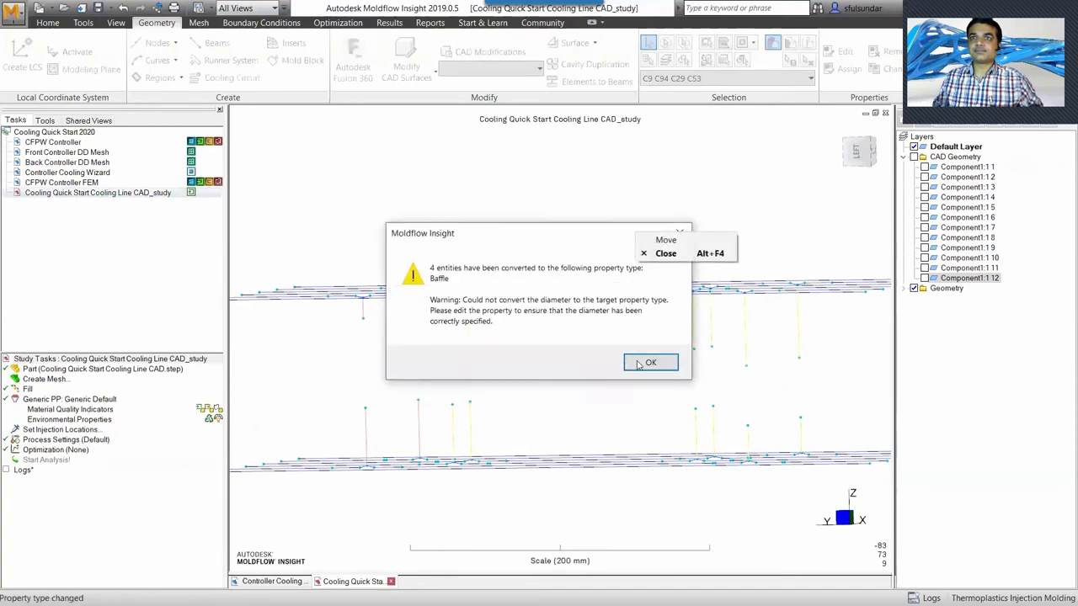
pyautogui.click(633, 364)
# Step: Set the diameter of the four newly converted baffles to 12 mm
pyautogui.rightClick(577, 236)
pyautogui.click(593, 278)
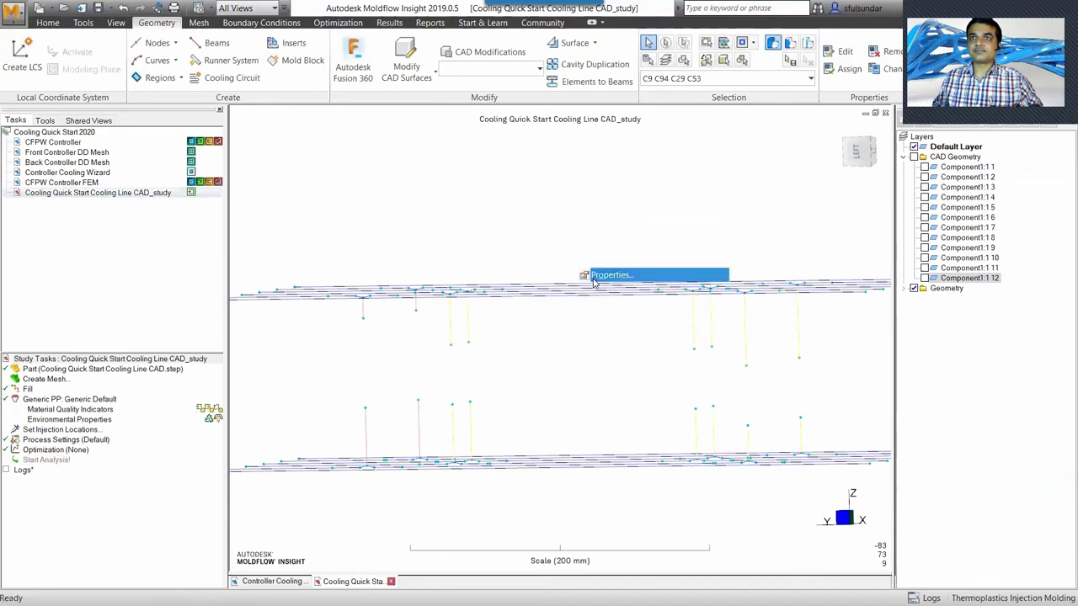
pyautogui.write('12')
pyautogui.press('Return')
# Step: Open the Generate Mesh tool and preview the mesh nodes along the channel and baffle curves
pyautogui.moveTo(551, 398)
pyautogui.mouseDown(button='middle')
pyautogui.moveTo(640, 351)
pyautogui.moveTo(594, 392)
pyautogui.moveTo(558, 346)
pyautogui.moveTo(399, 278)
pyautogui.moveTo(301, 126)
pyautogui.mouseUp(button='middle')
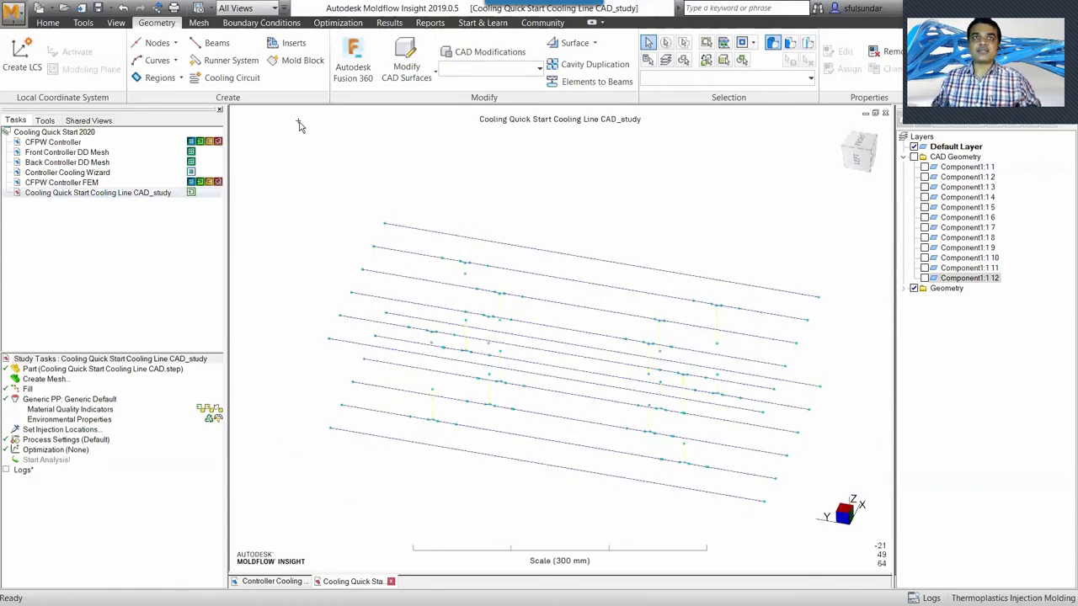
pyautogui.click(196, 23)
pyautogui.click(69, 74)
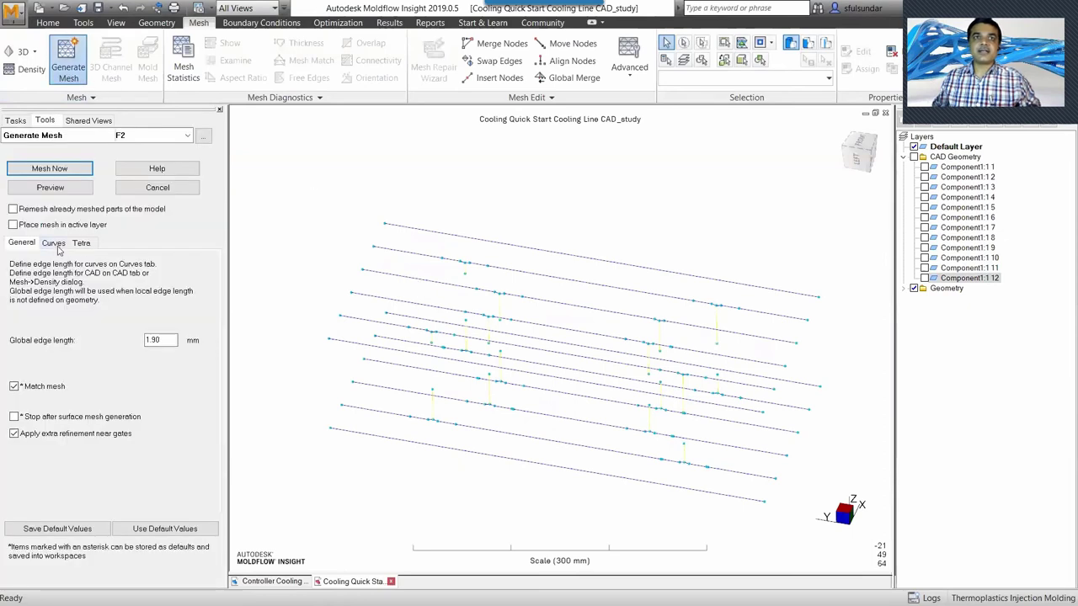
pyautogui.click(51, 187)
pyautogui.moveTo(549, 366)
pyautogui.mouseDown(button='middle')
pyautogui.moveTo(573, 297)
pyautogui.moveTo(402, 340)
pyautogui.mouseUp(button='middle')
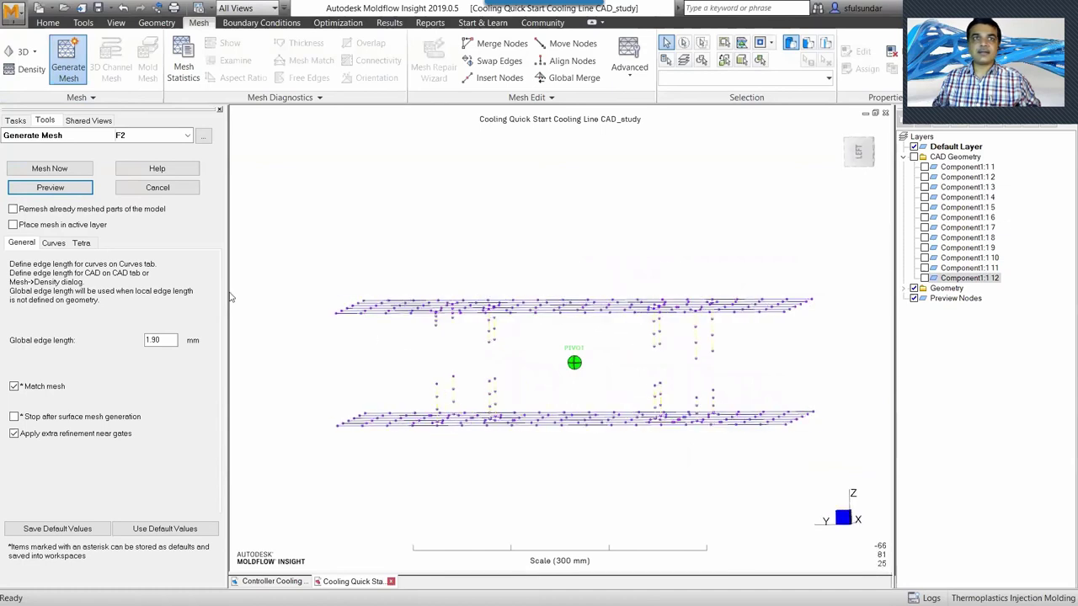
# Step: Mesh the channel and baffle curves into beam elements and hide the mesh log to inspect the beams
pyautogui.click(64, 171)
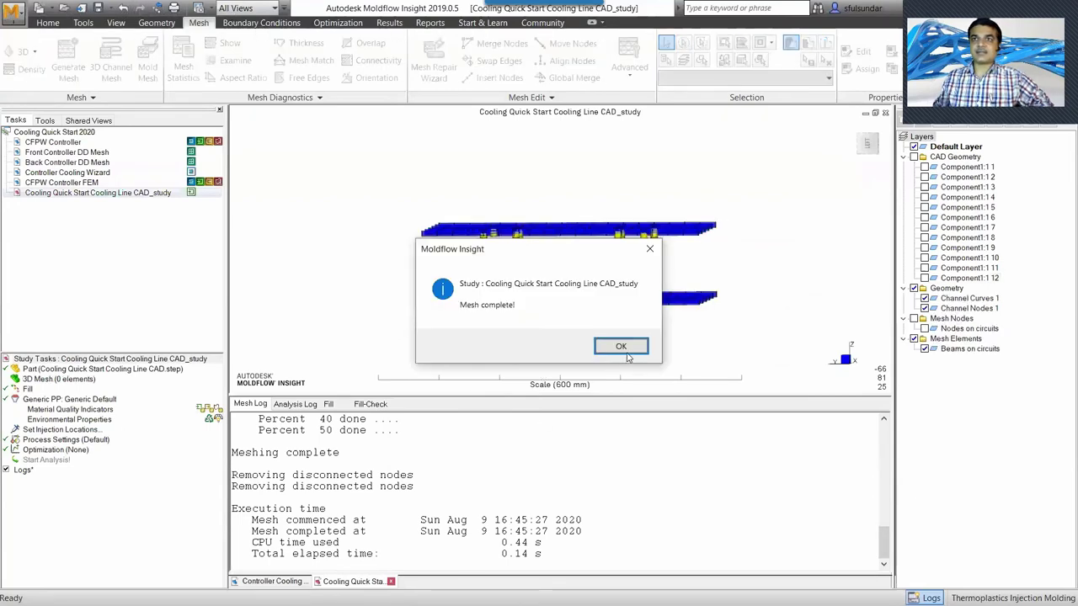
pyautogui.click(620, 347)
pyautogui.click(931, 598)
pyautogui.moveTo(556, 354); pyautogui.dragTo(438, 353, button='middle')
pyautogui.scroll(5, 478, 292)
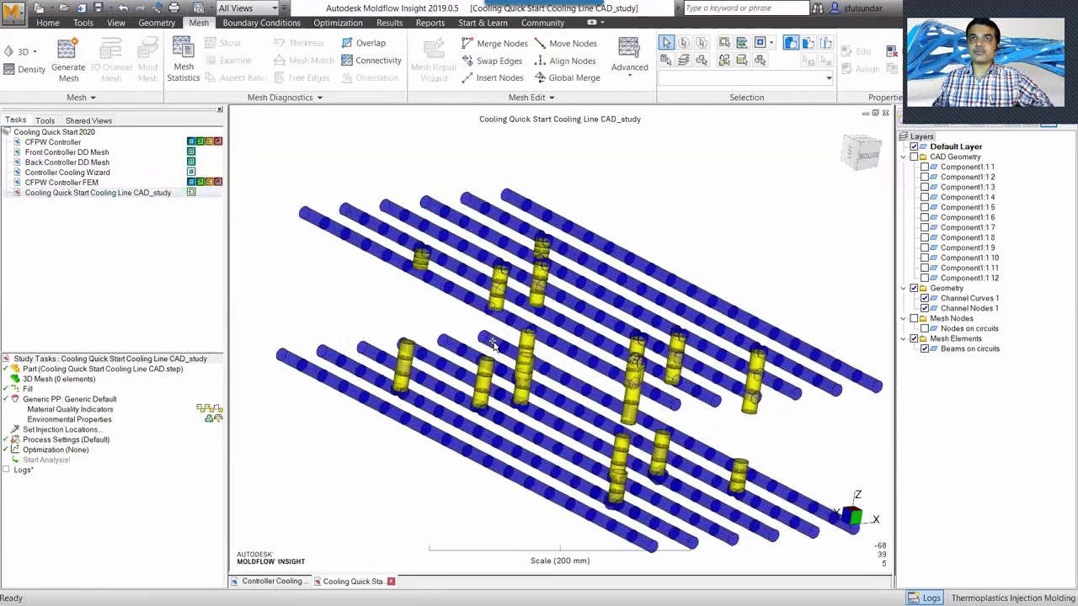
pyautogui.moveTo(478, 292); pyautogui.dragTo(493, 311, button='middle')
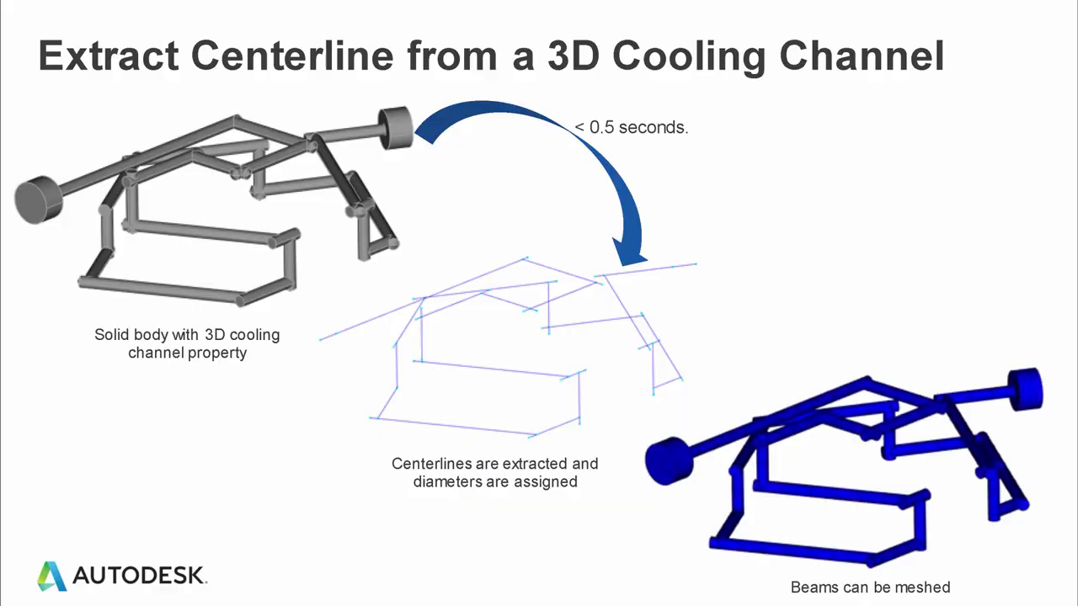